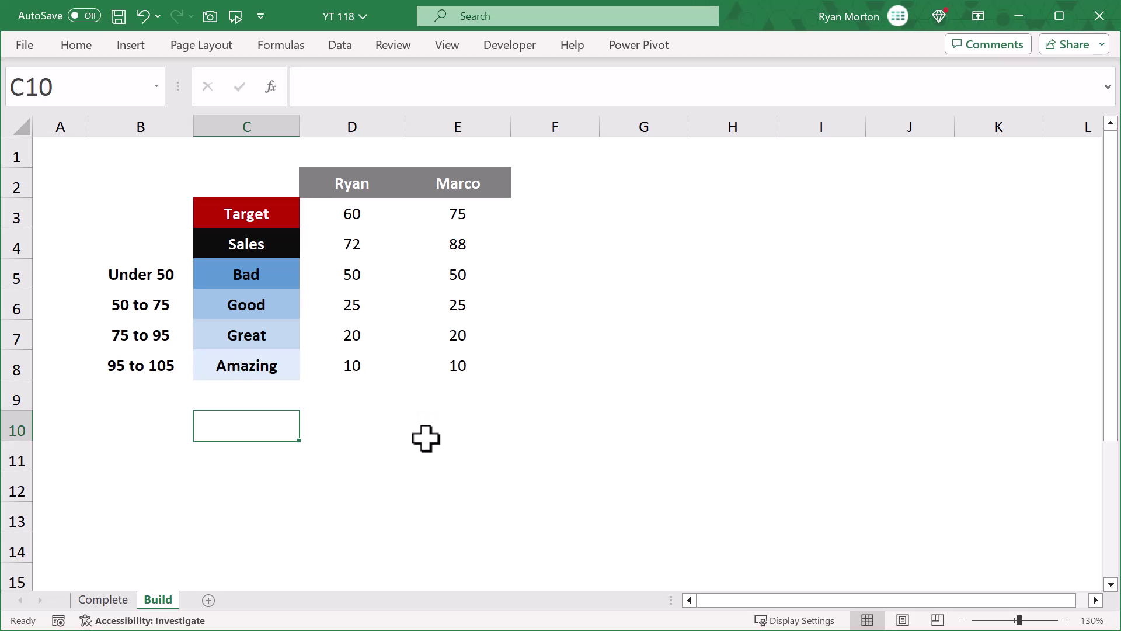
Review the row labels Target, Sales, Bad, Good, Great and Amazing.
{"action": "left_click", "coordinate": [292, 215]}
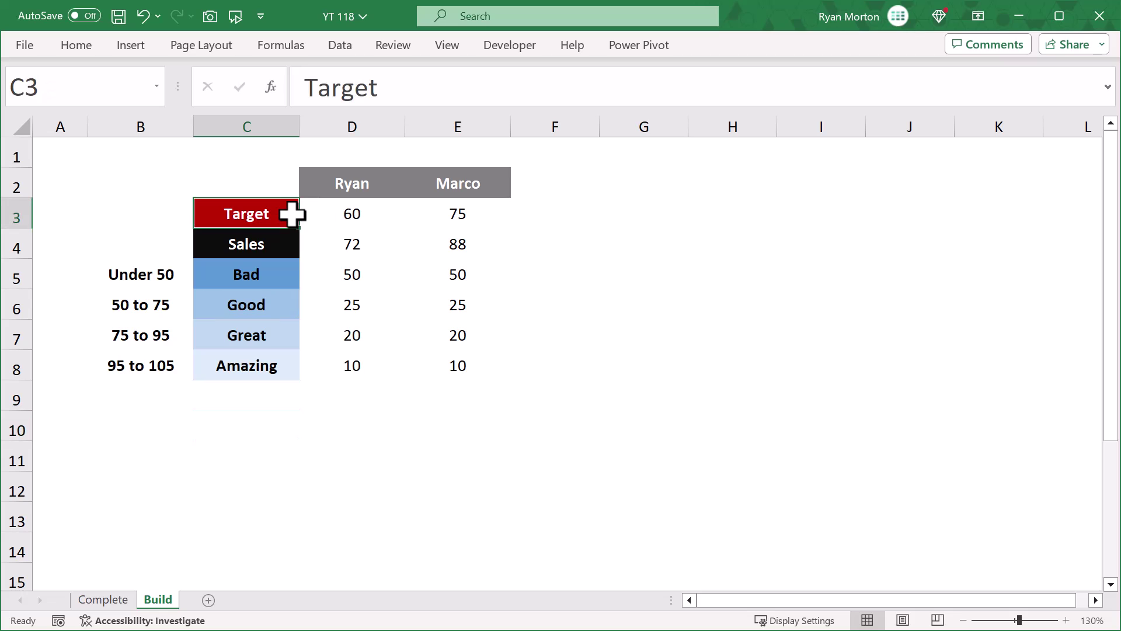
{"action": "left_click", "coordinate": [285, 244]}
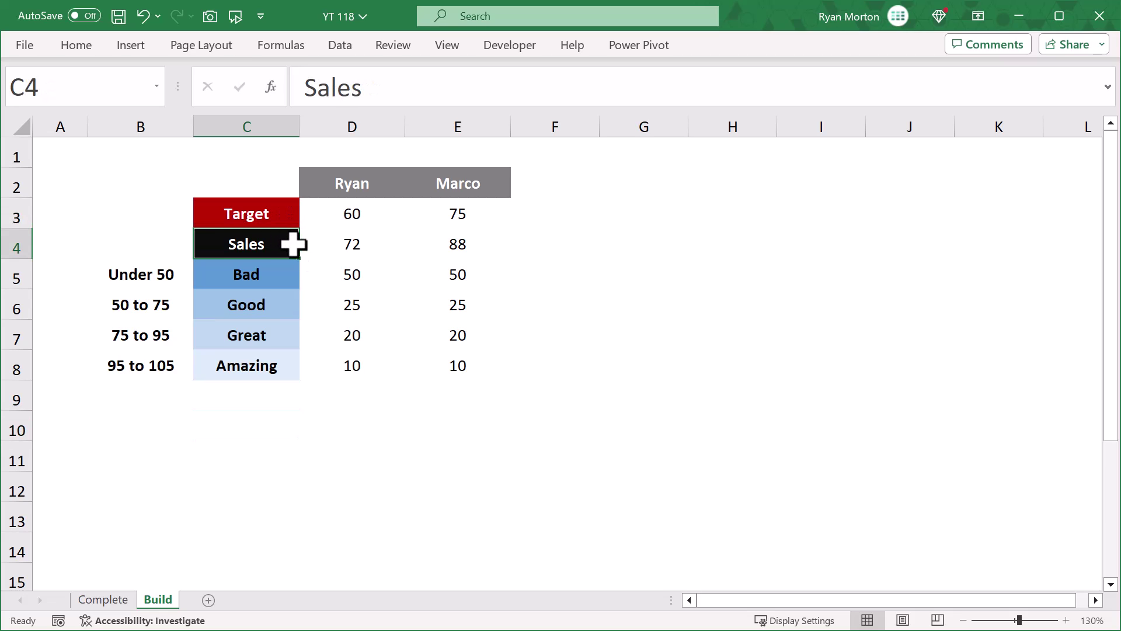
{"action": "left_click", "coordinate": [290, 273]}
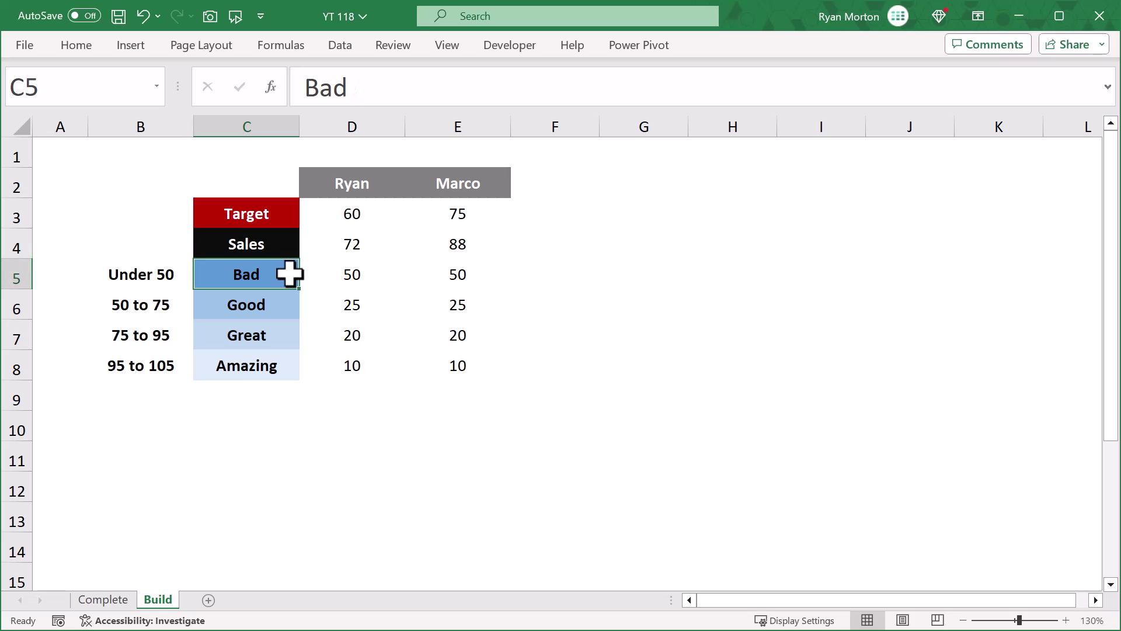
{"action": "left_click", "coordinate": [287, 303]}
{"action": "left_click", "coordinate": [292, 332]}
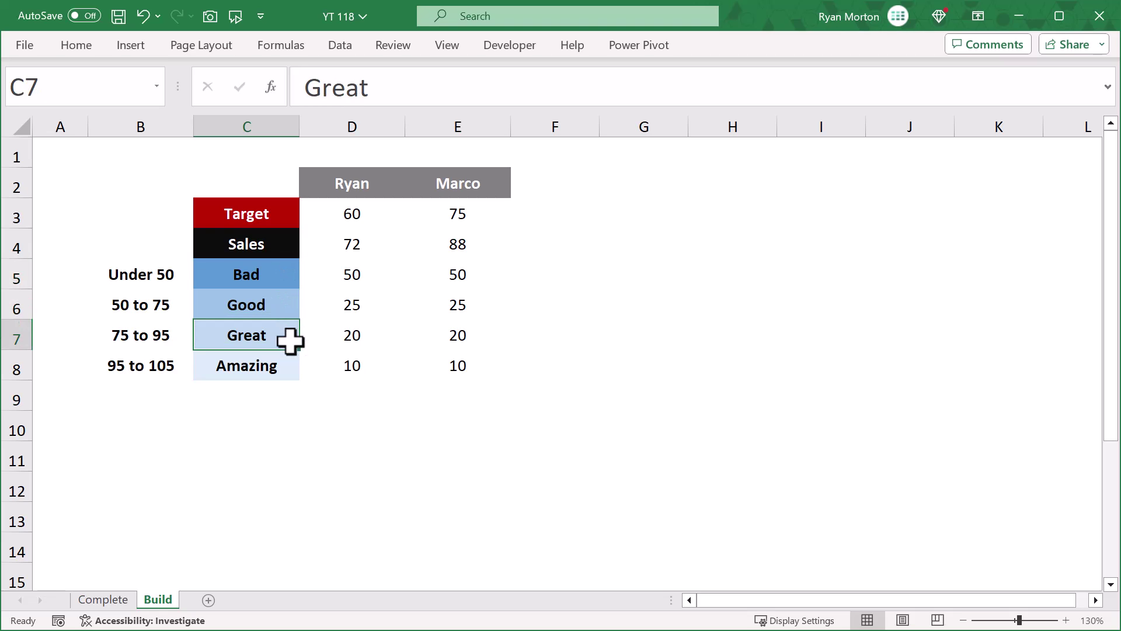
{"action": "left_click", "coordinate": [291, 364]}
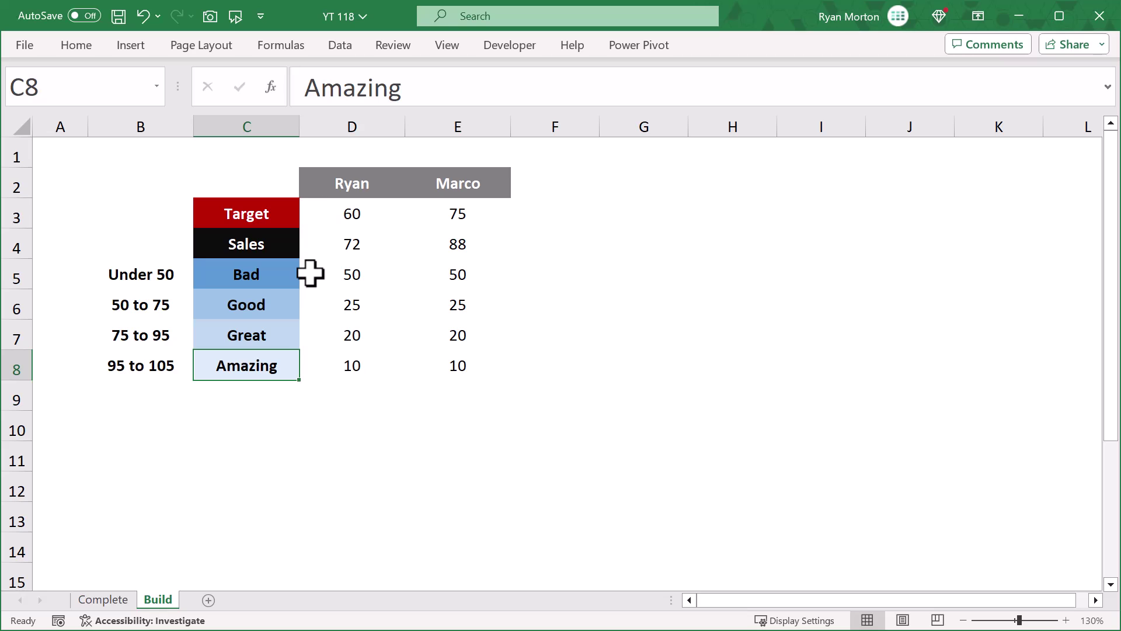
{"action": "left_click", "coordinate": [280, 273]}
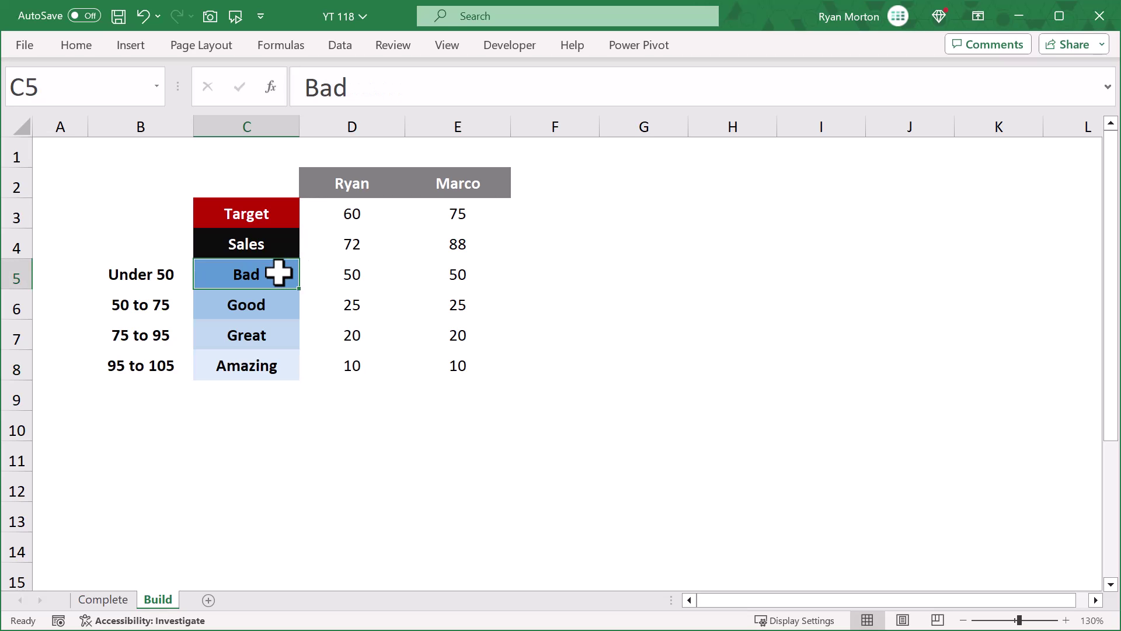
{"action": "left_click", "coordinate": [287, 365]}
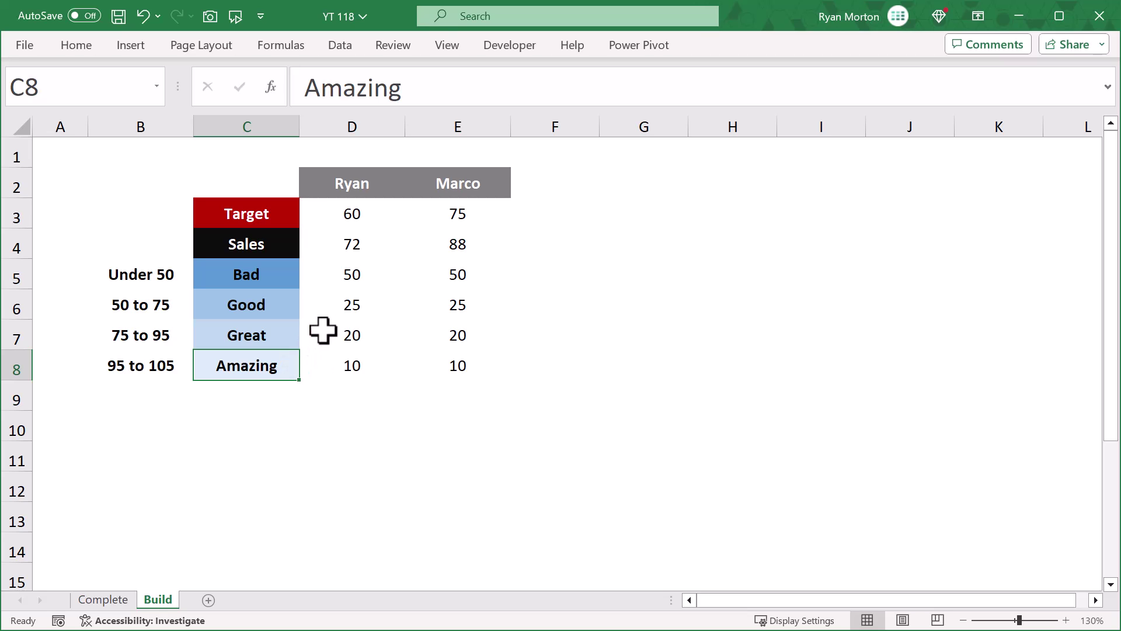
Check the values and band ranges: target 60, sales 88, bands 50, 25, 20, 10.
{"action": "left_click", "coordinate": [393, 221]}
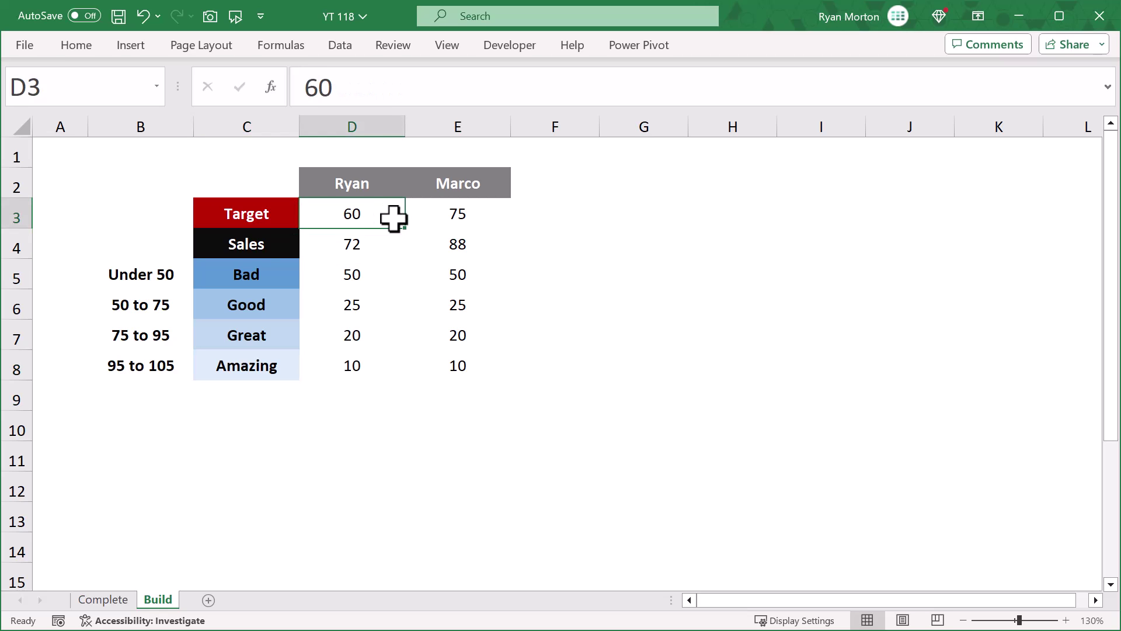
{"action": "left_click", "coordinate": [457, 246]}
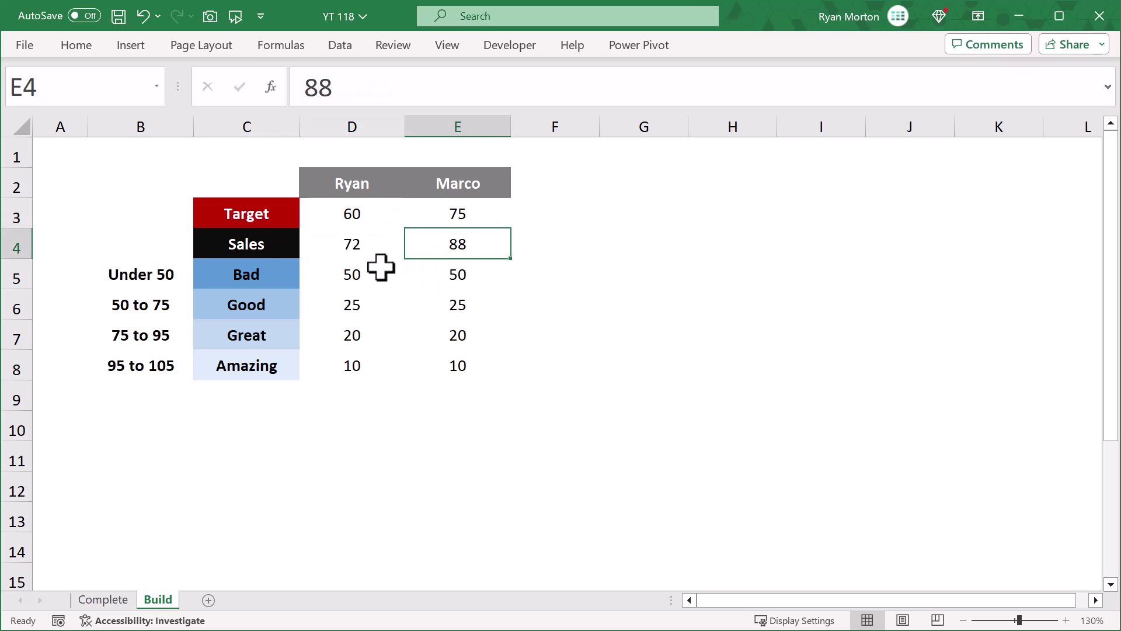
{"action": "left_click", "coordinate": [338, 275]}
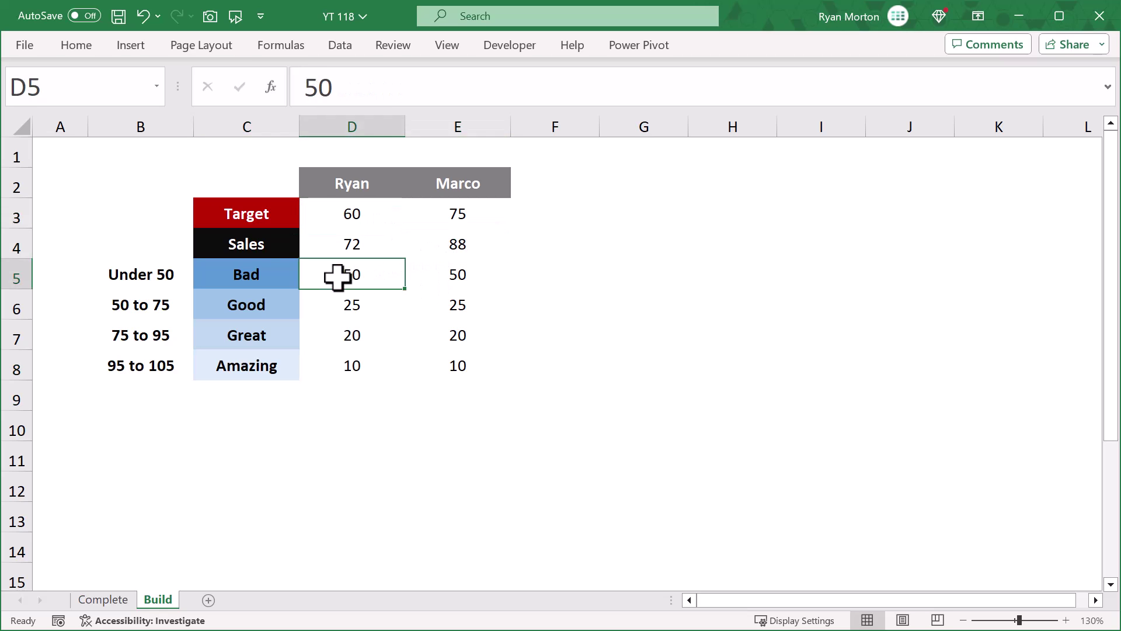
{"action": "left_click", "coordinate": [181, 271]}
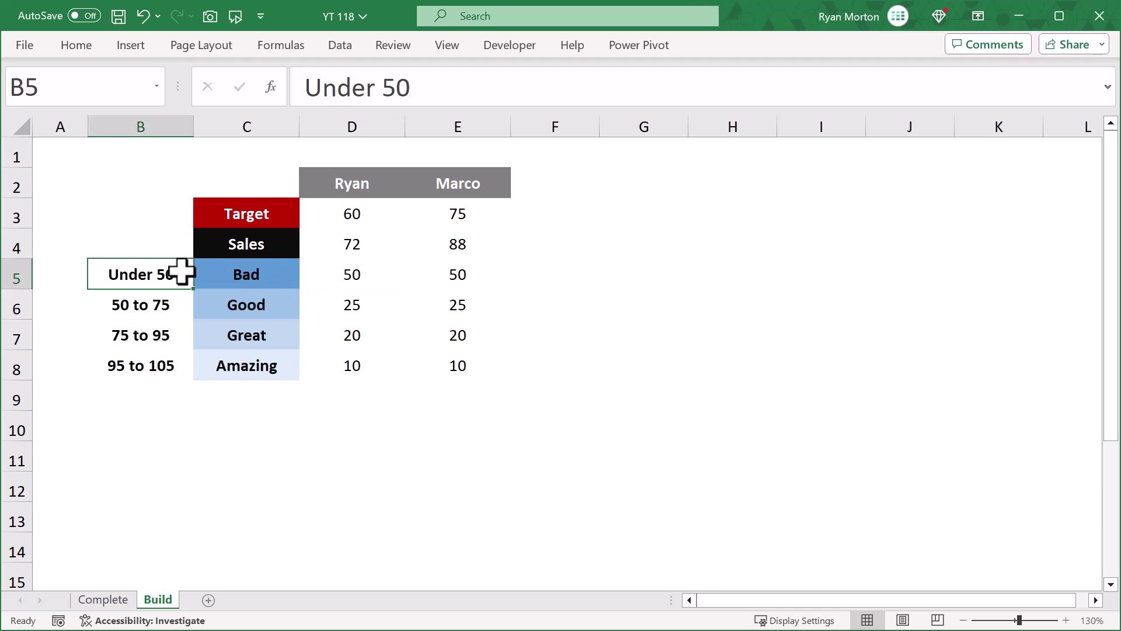
{"action": "left_click", "coordinate": [310, 302]}
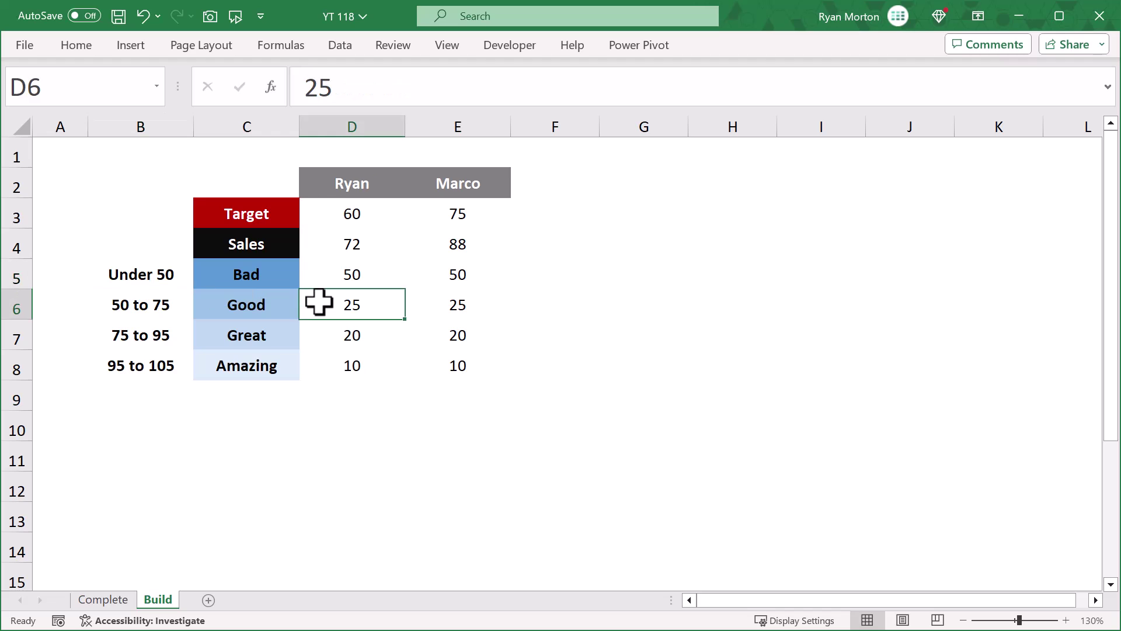
{"action": "left_click", "coordinate": [184, 304]}
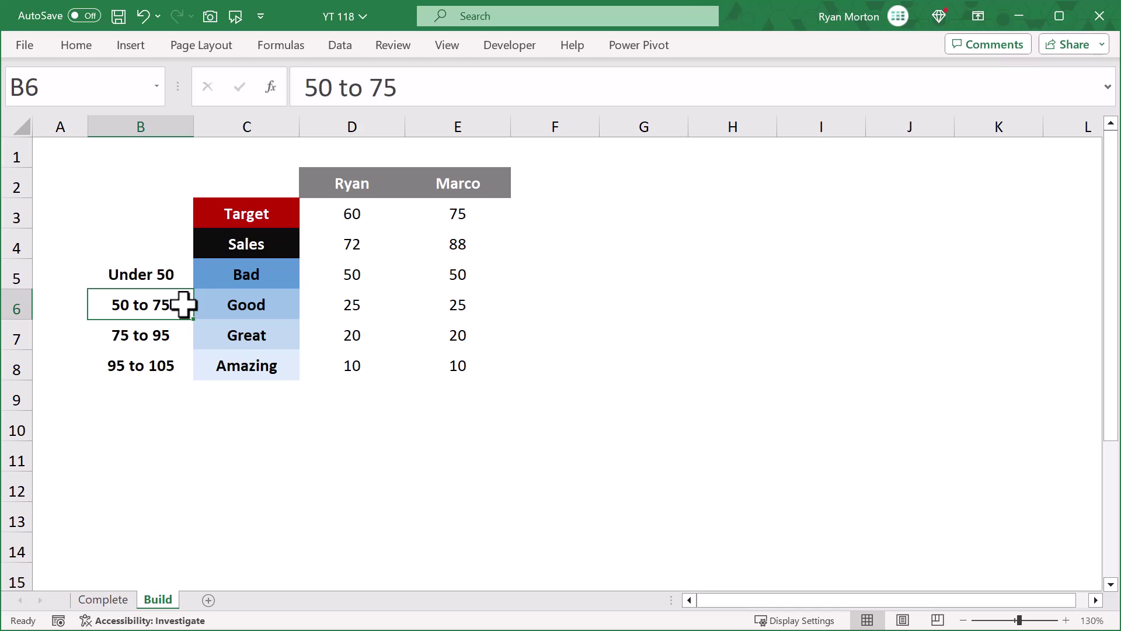
{"action": "left_click_drag", "start_coordinate": [322, 305], "coordinate": [444, 304]}
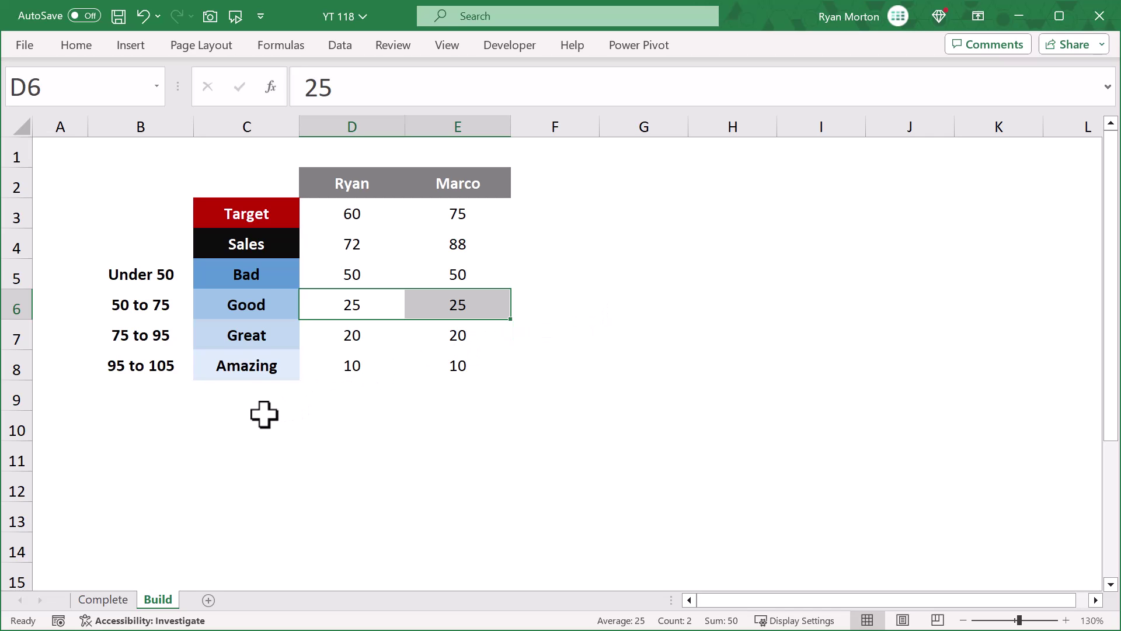
{"action": "left_click", "coordinate": [175, 334]}
{"action": "left_click", "coordinate": [349, 333]}
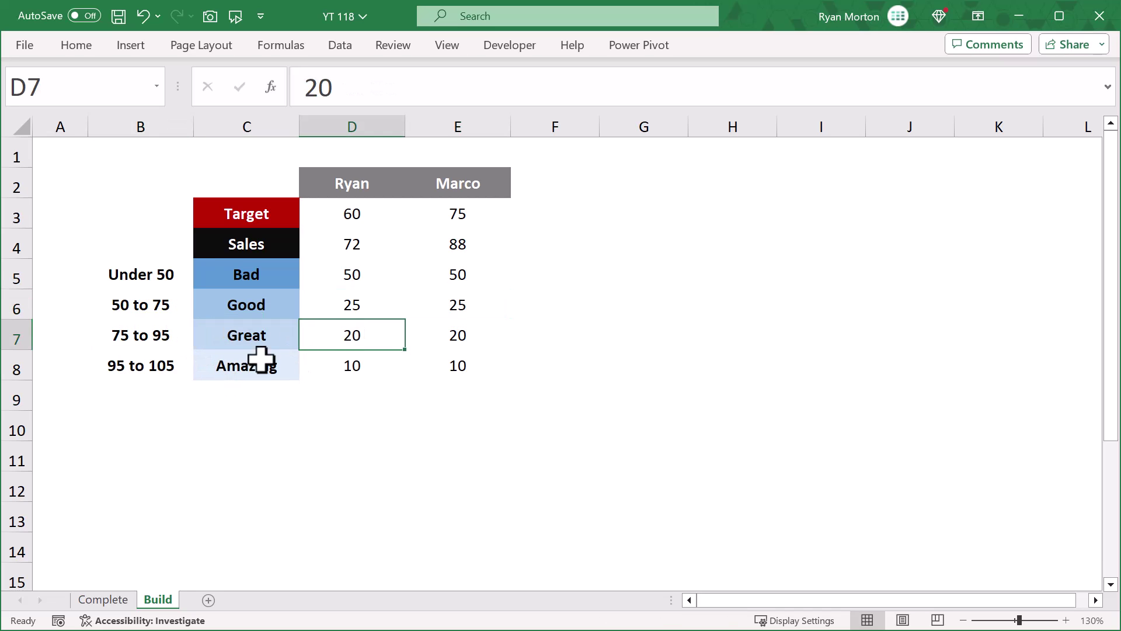
{"action": "left_click", "coordinate": [160, 366]}
{"action": "left_click", "coordinate": [325, 359]}
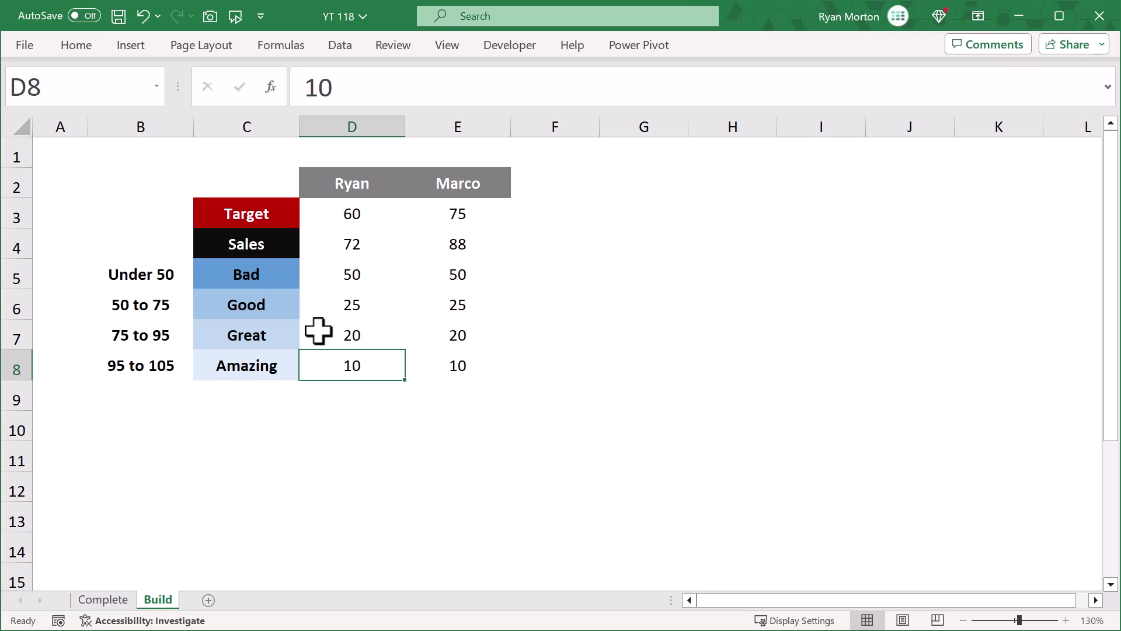
Insert a clustered column chart from C2:E8 and switch rows and columns.
{"action": "left_click_drag", "start_coordinate": [274, 185], "coordinate": [438, 363]}
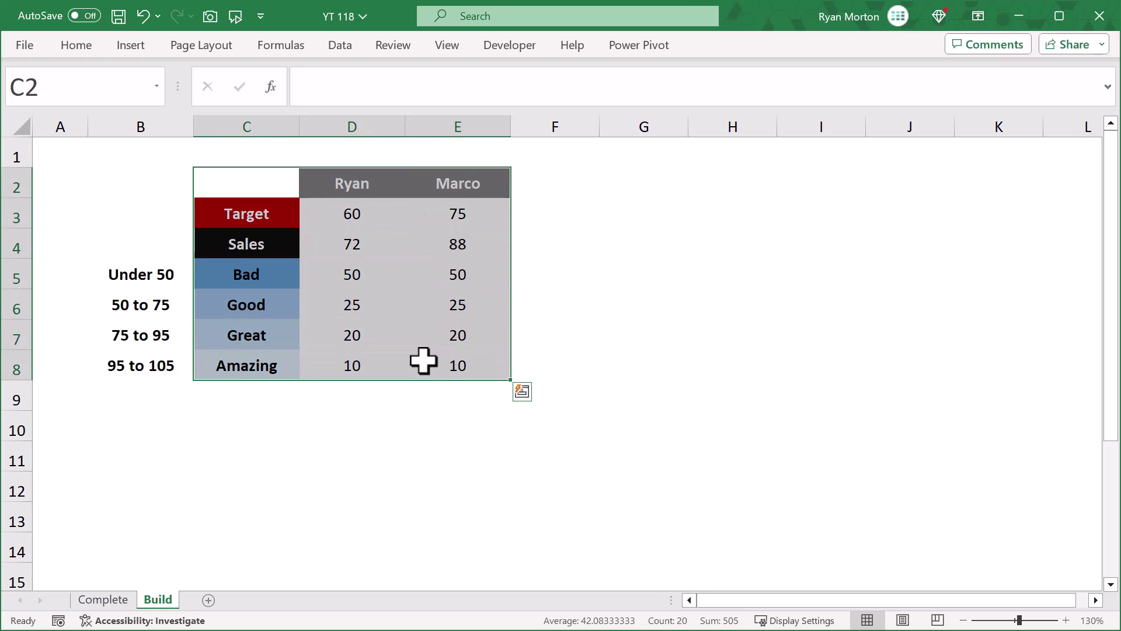
{"action": "left_click", "coordinate": [138, 53]}
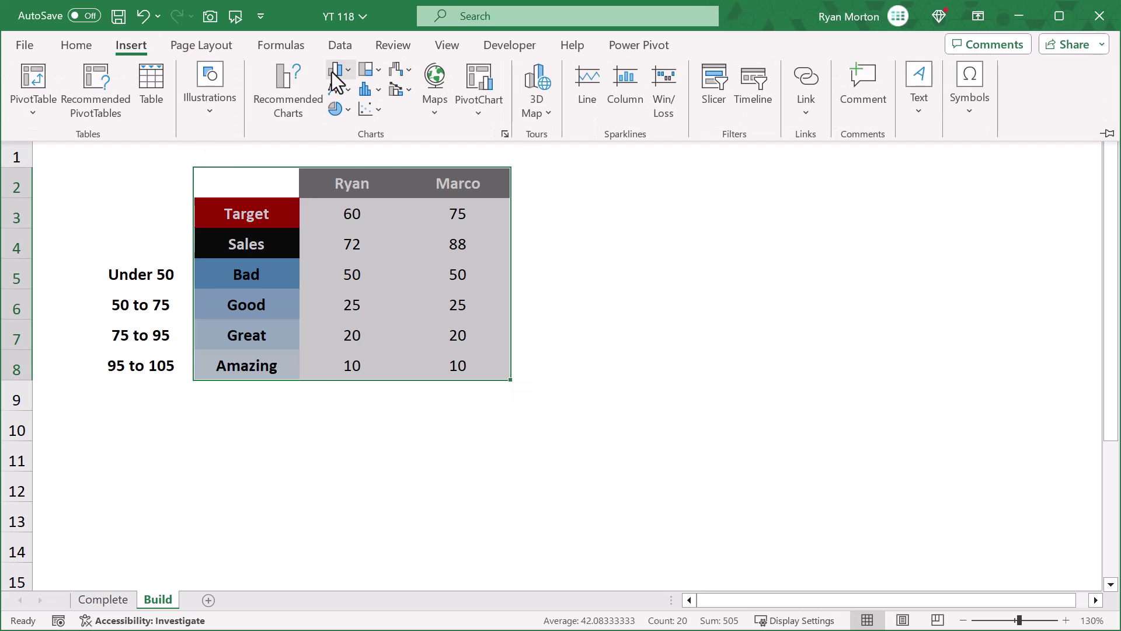
{"action": "left_click", "coordinate": [332, 72]}
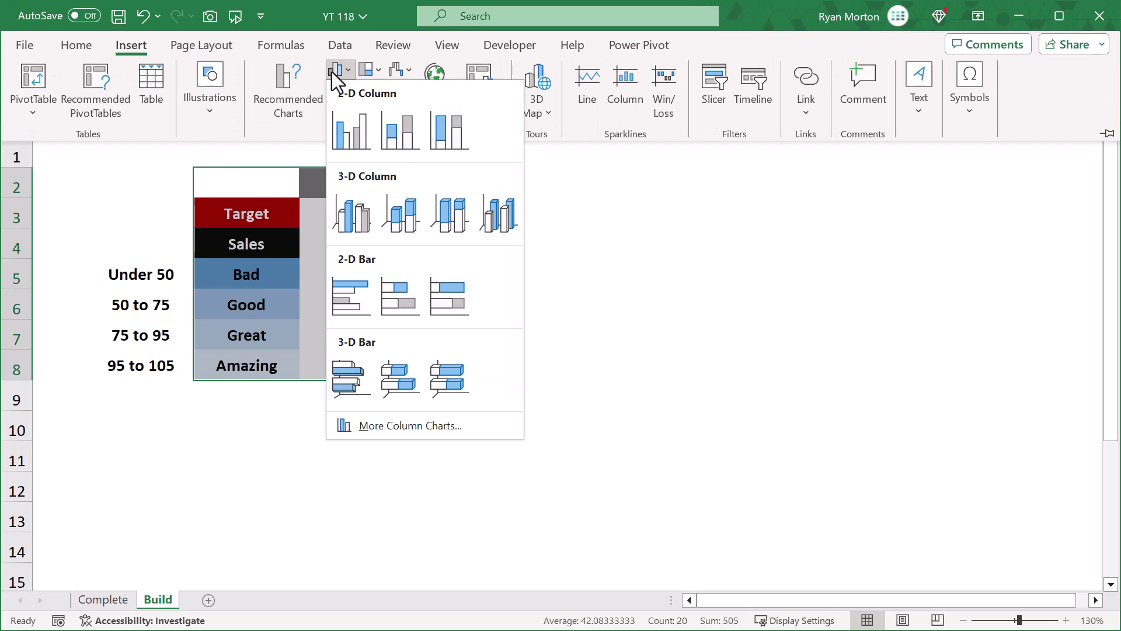
{"action": "left_click", "coordinate": [350, 128]}
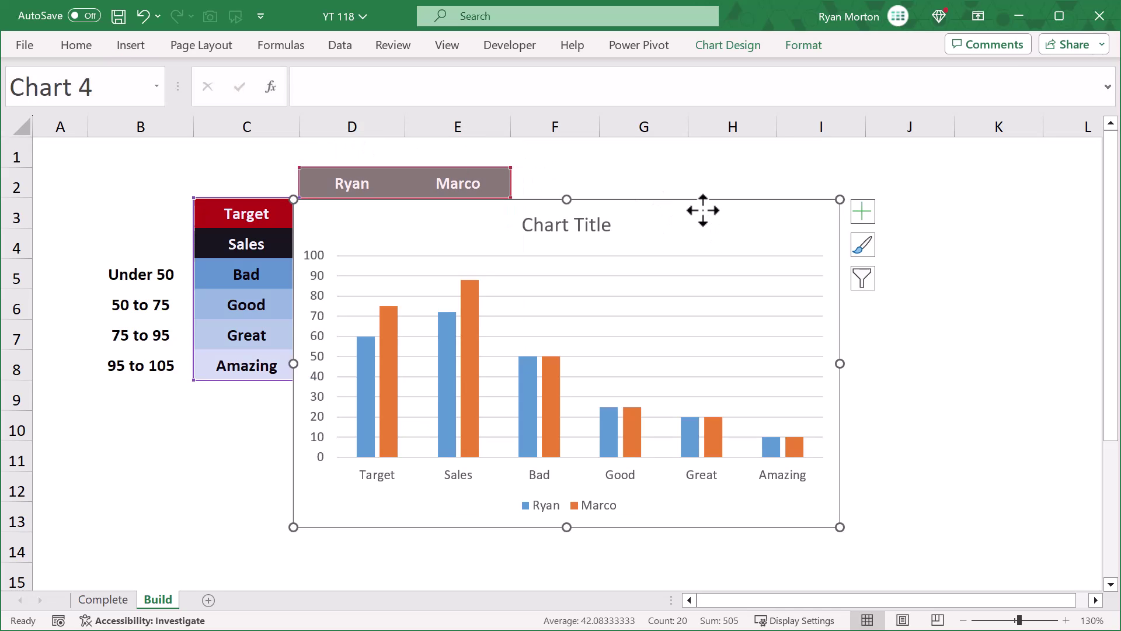
{"action": "left_click", "coordinate": [742, 50]}
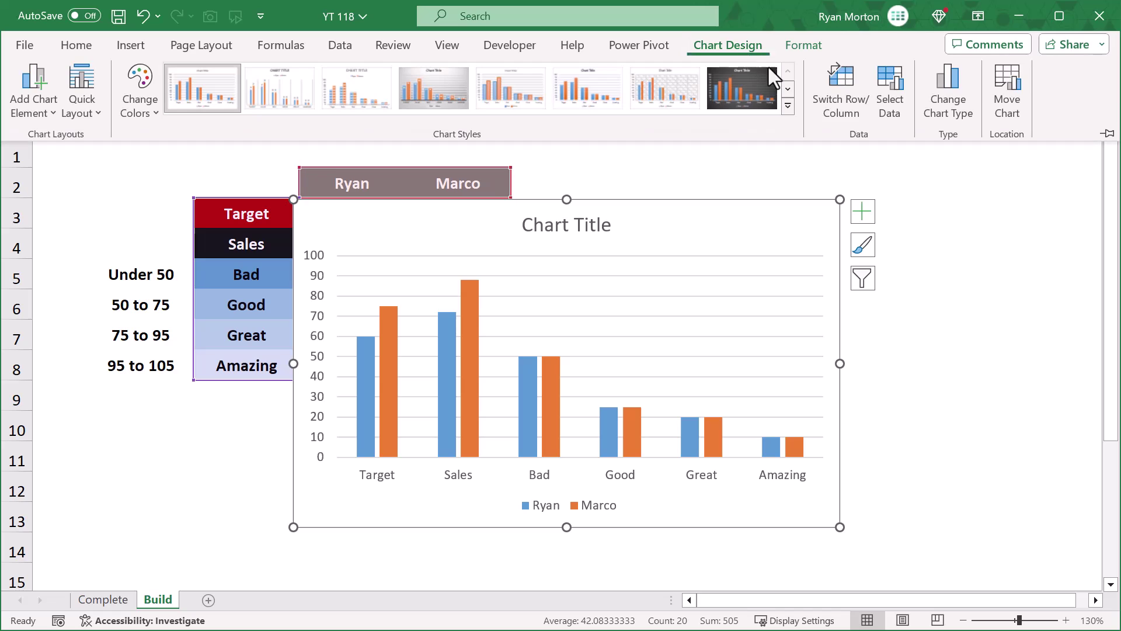
{"action": "left_click", "coordinate": [836, 104]}
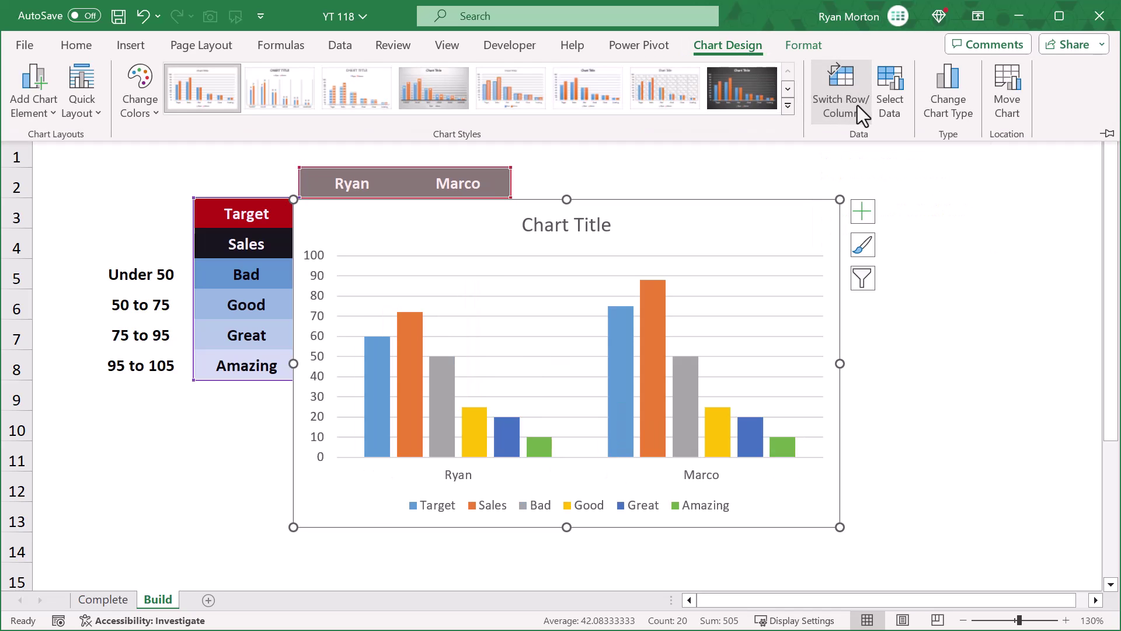
Make it a Combo chart with Target and Sales on the secondary axis and Target as a line.
{"action": "left_click", "coordinate": [944, 94]}
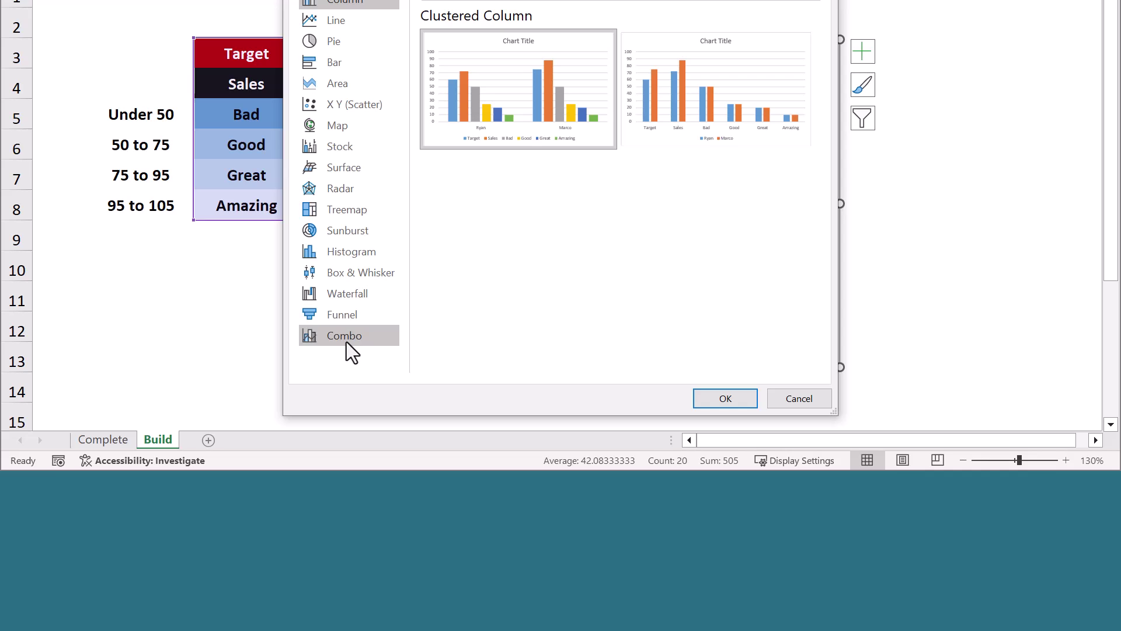
{"action": "left_click", "coordinate": [346, 339]}
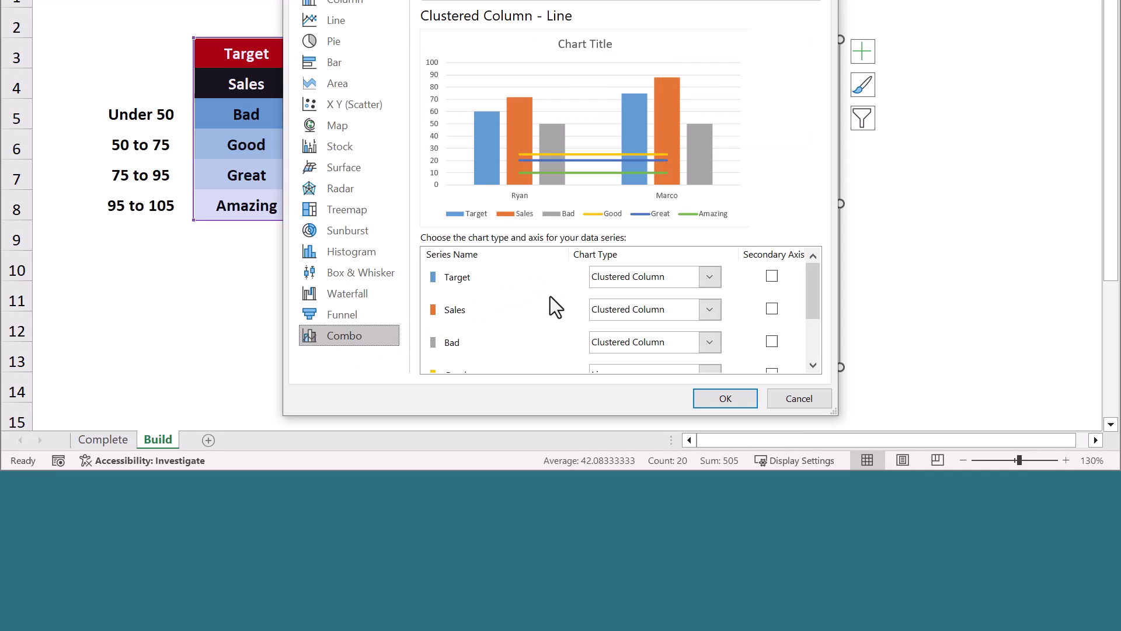
{"action": "left_click", "coordinate": [772, 275]}
{"action": "left_click", "coordinate": [772, 309]}
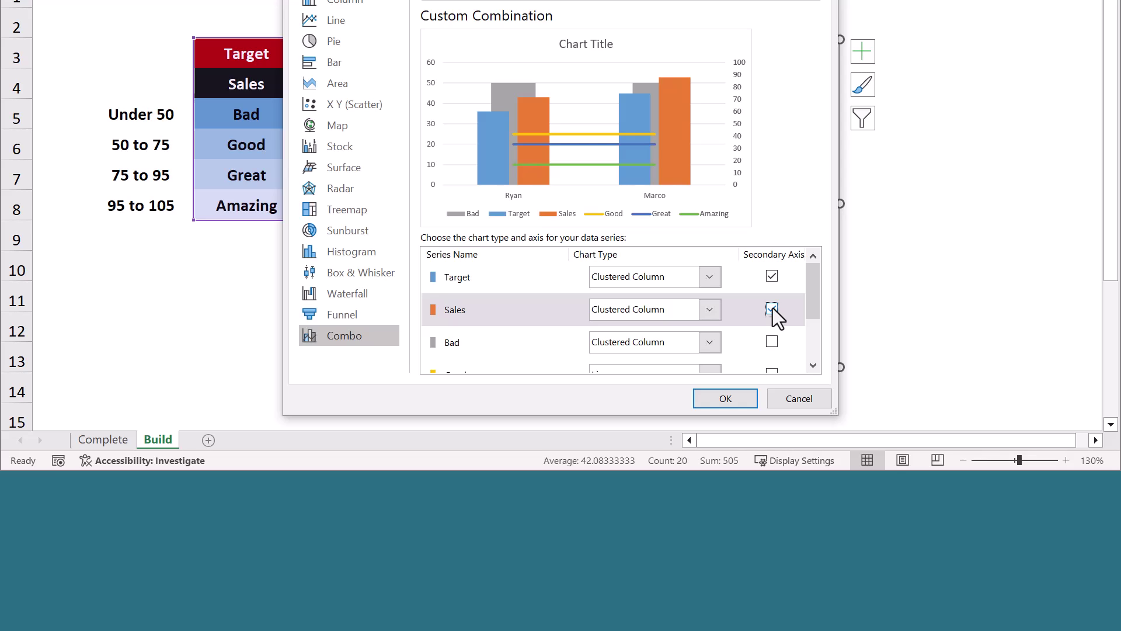
{"action": "left_click", "coordinate": [709, 278]}
{"action": "left_click", "coordinate": [615, 502]}
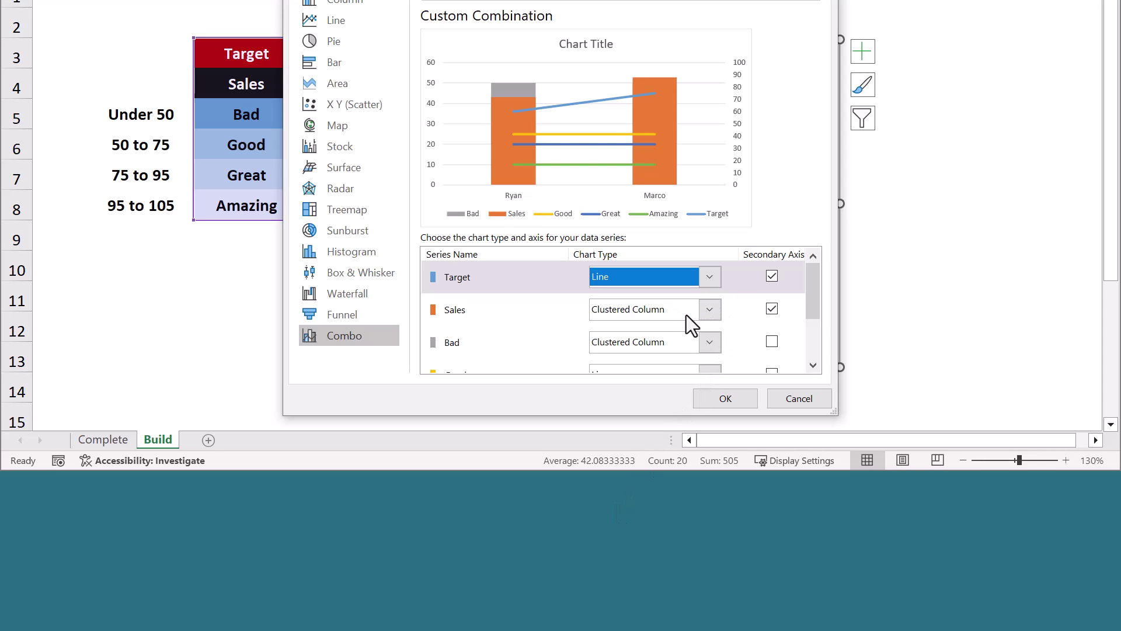
Set the Bad, Good, Great and Amazing series to Stacked Column.
{"action": "scroll", "coordinate": [720, 338], "scroll_direction": "down", "scroll_amount": 1}
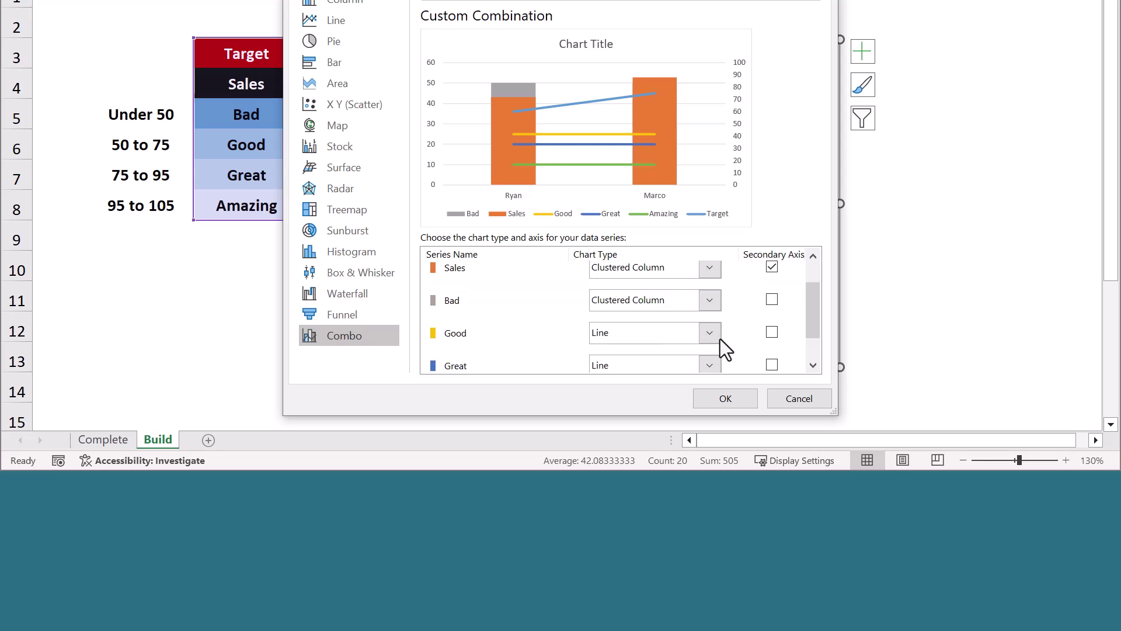
{"action": "left_click", "coordinate": [713, 300]}
{"action": "left_click", "coordinate": [678, 359]}
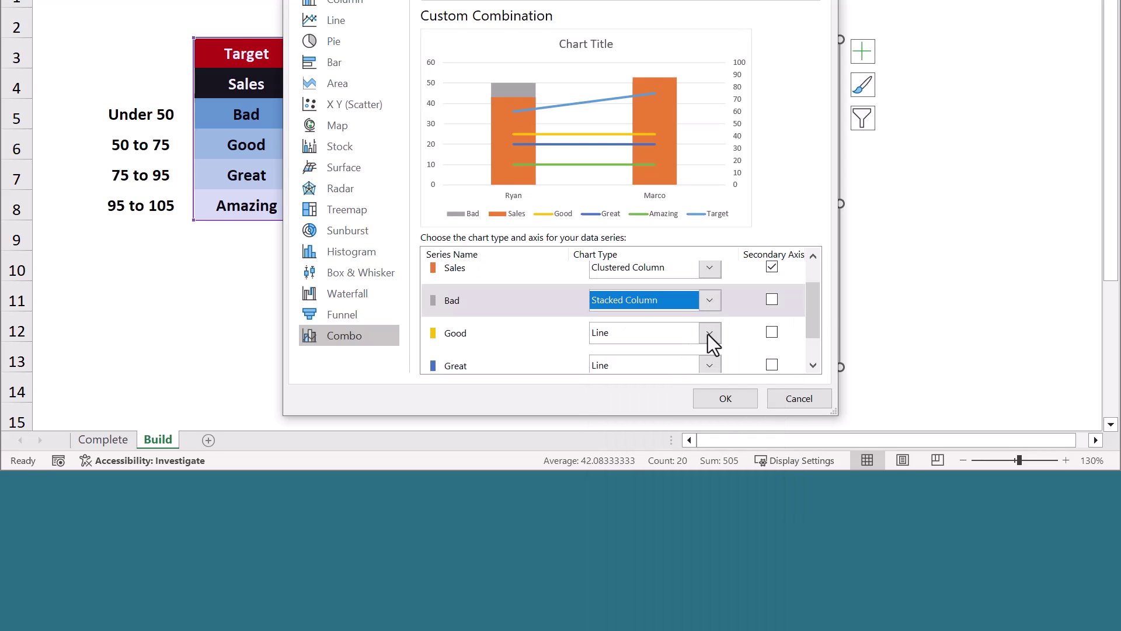
{"action": "left_click", "coordinate": [709, 333]}
{"action": "left_click", "coordinate": [665, 392]}
{"action": "scroll", "coordinate": [724, 326], "scroll_direction": "down", "scroll_amount": 1}
{"action": "left_click", "coordinate": [710, 323]}
{"action": "left_click", "coordinate": [665, 382]}
{"action": "left_click", "coordinate": [709, 356]}
{"action": "left_click", "coordinate": [658, 408]}
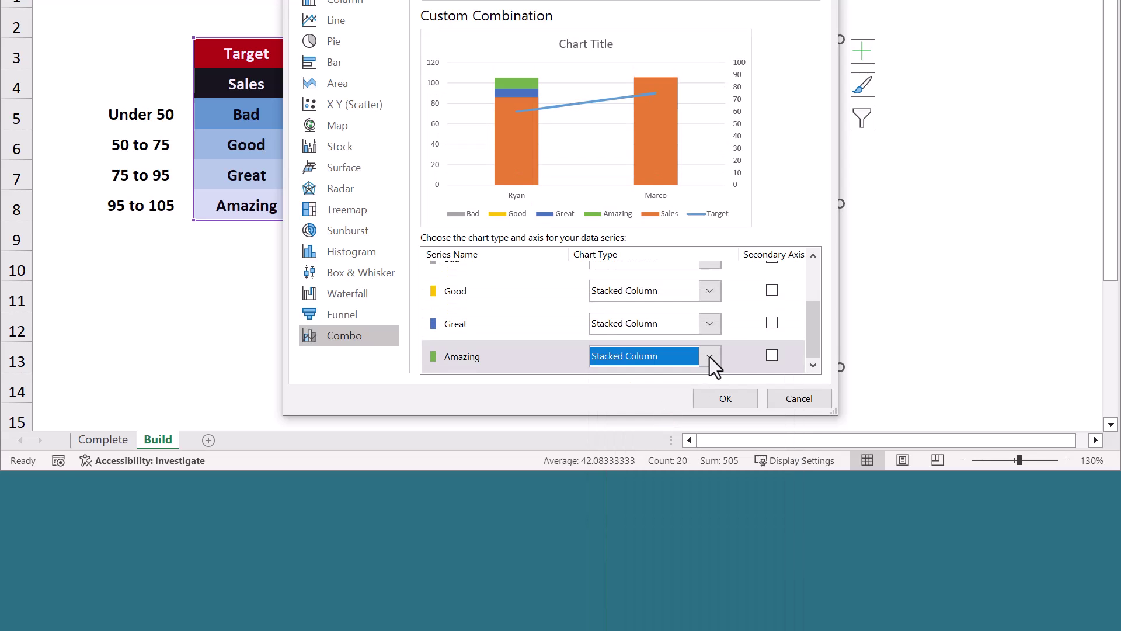
{"action": "scroll", "coordinate": [724, 341], "scroll_direction": "up", "scroll_amount": 3}
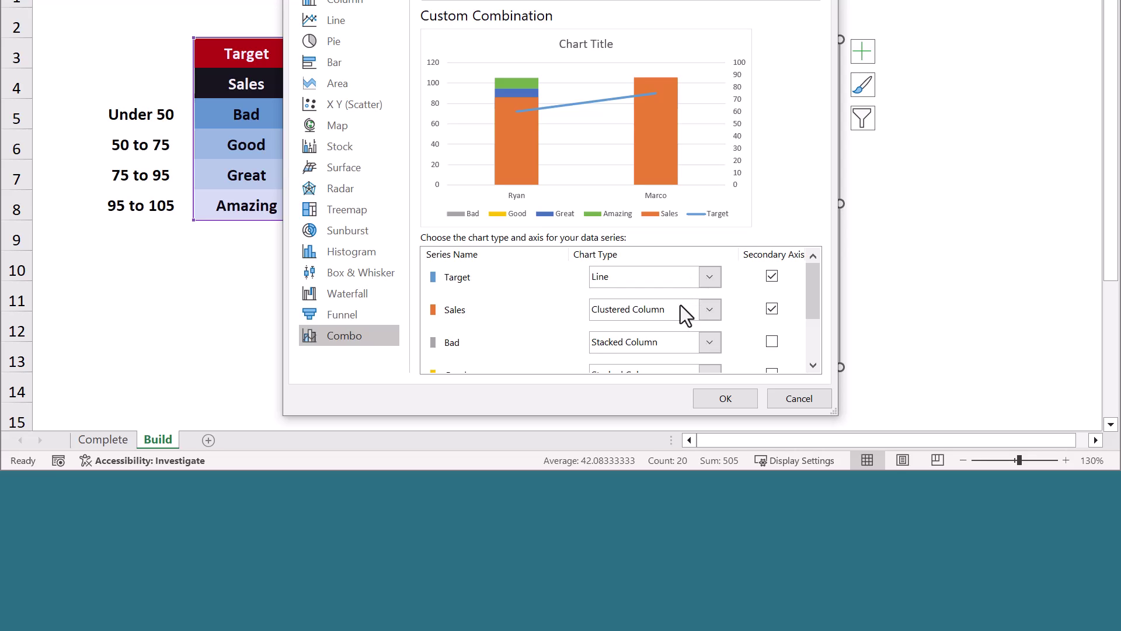
{"action": "left_click_drag", "start_coordinate": [813, 306], "coordinate": [812, 355]}
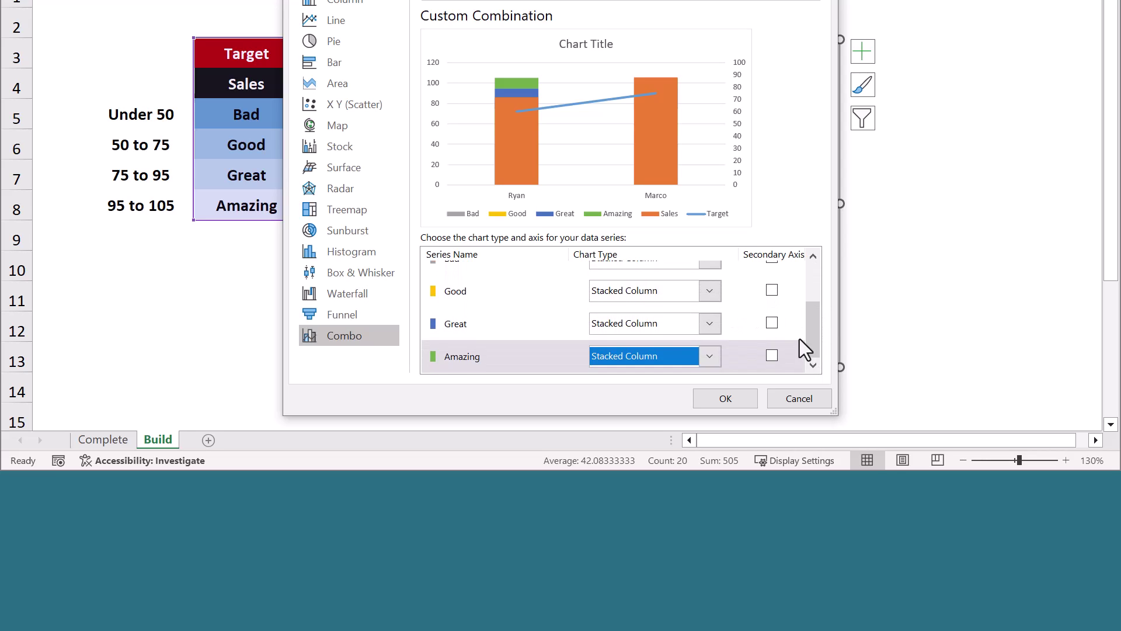
Apply the combo chart types, then recolour the chart with blue Monochromatic Palette 1.
{"action": "left_click", "coordinate": [729, 400]}
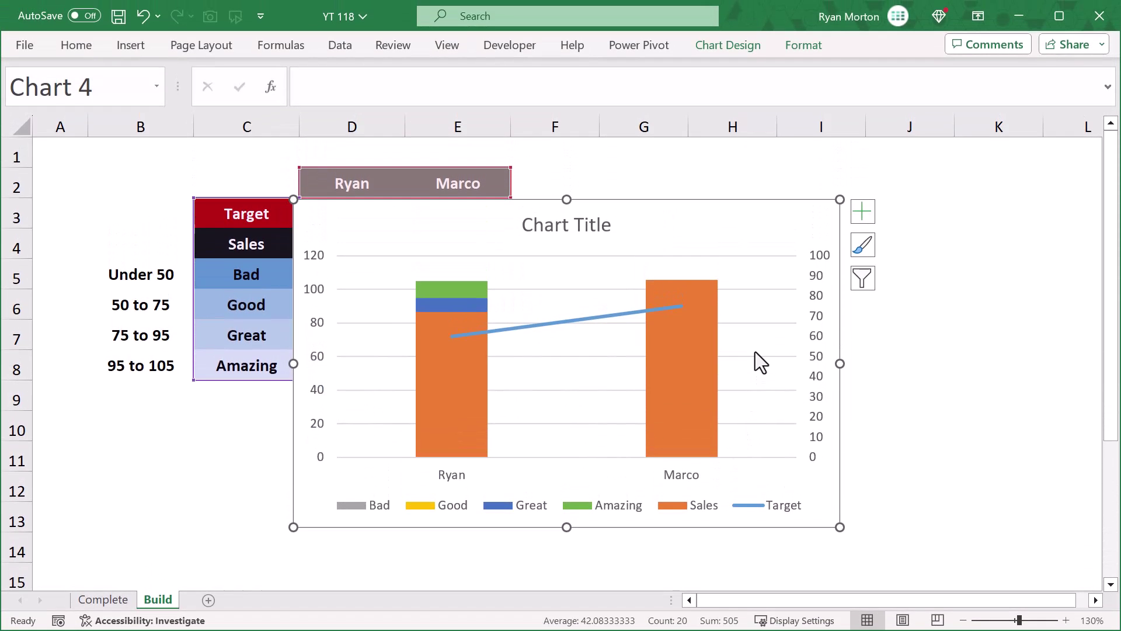
{"action": "left_click", "coordinate": [742, 53]}
{"action": "left_click", "coordinate": [137, 85]}
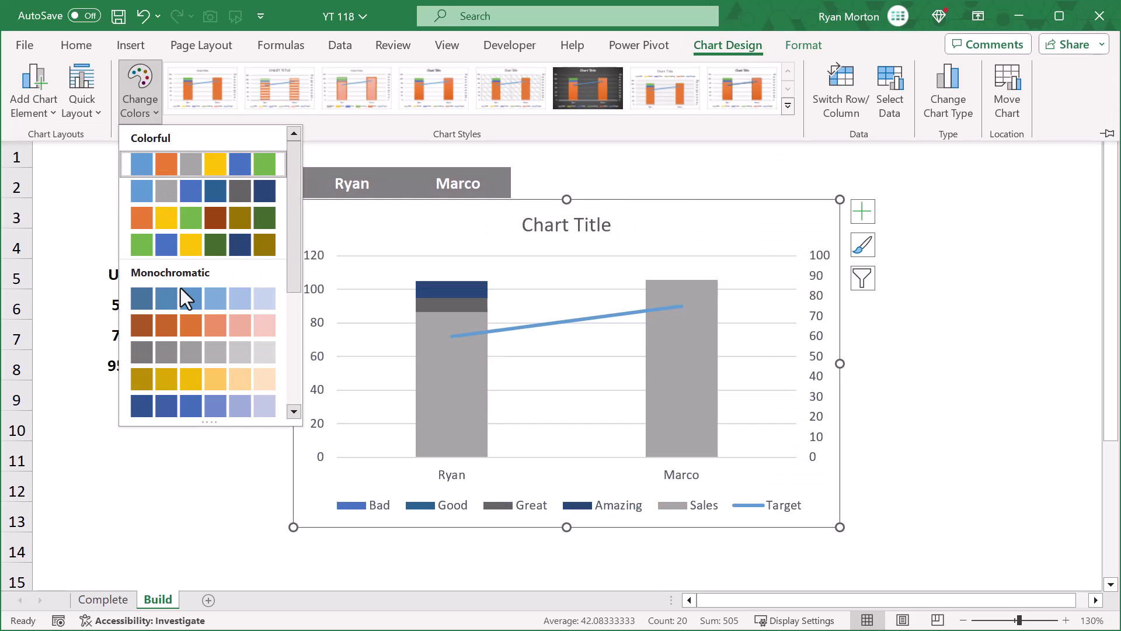
{"action": "left_click", "coordinate": [211, 306]}
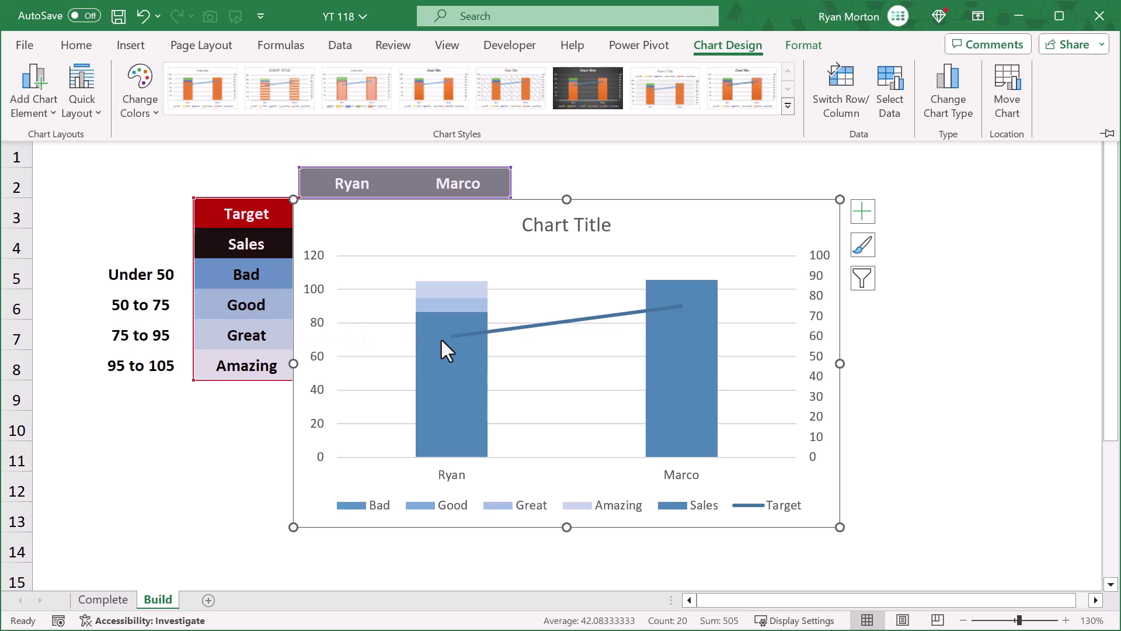
Set the Sales series gap width to 400% in Format Data Series.
{"action": "right_click", "coordinate": [442, 357]}
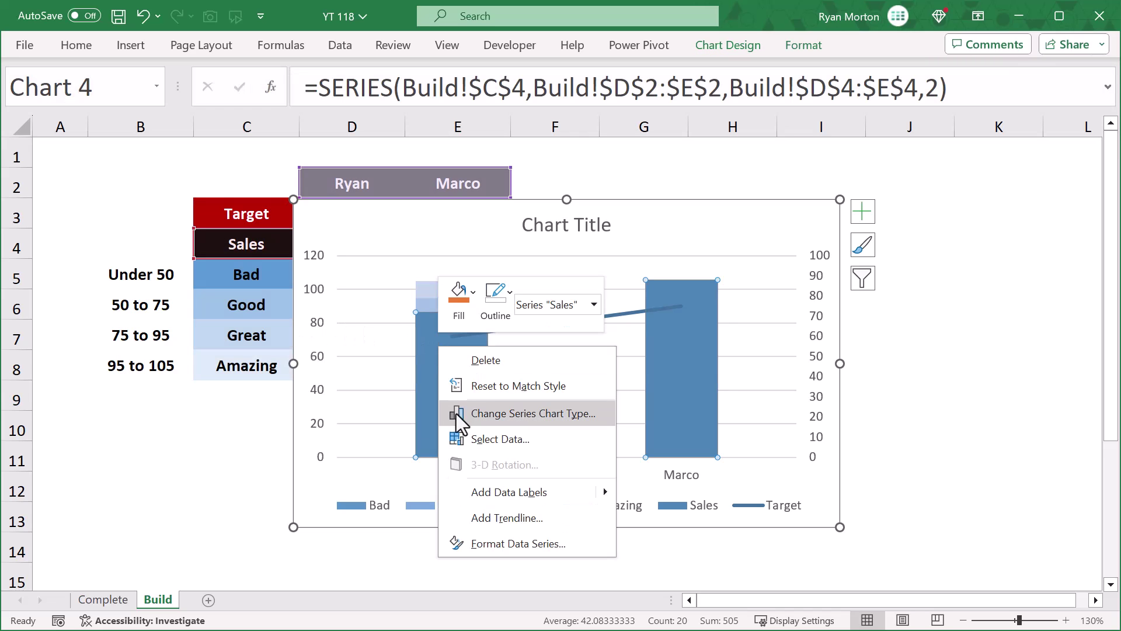
{"action": "left_click", "coordinate": [485, 544]}
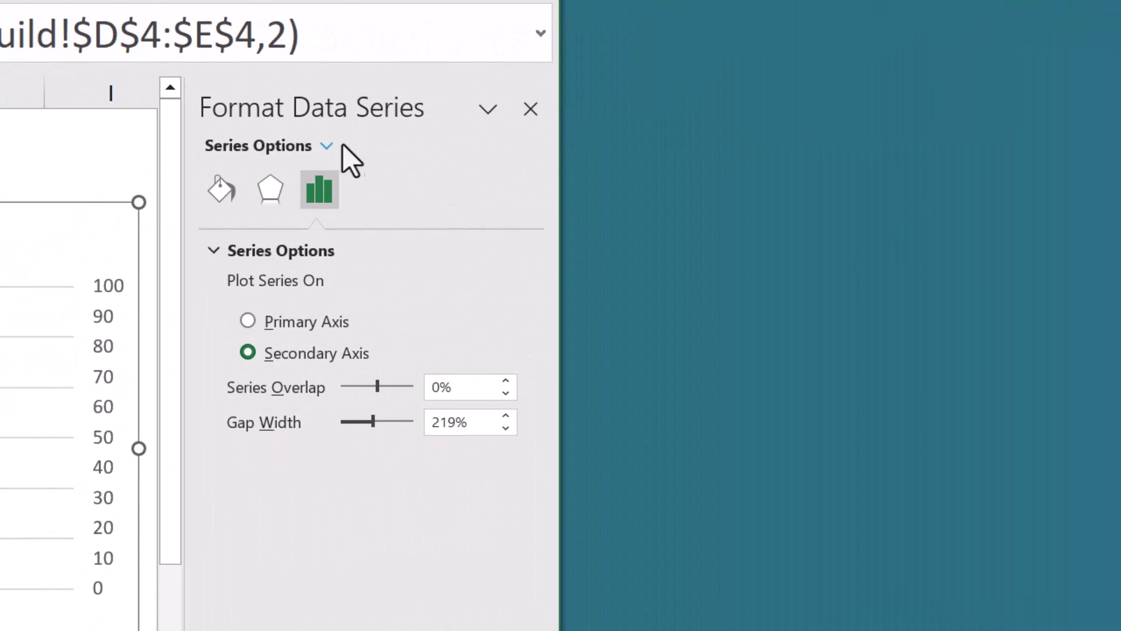
{"action": "left_click", "coordinate": [326, 146]}
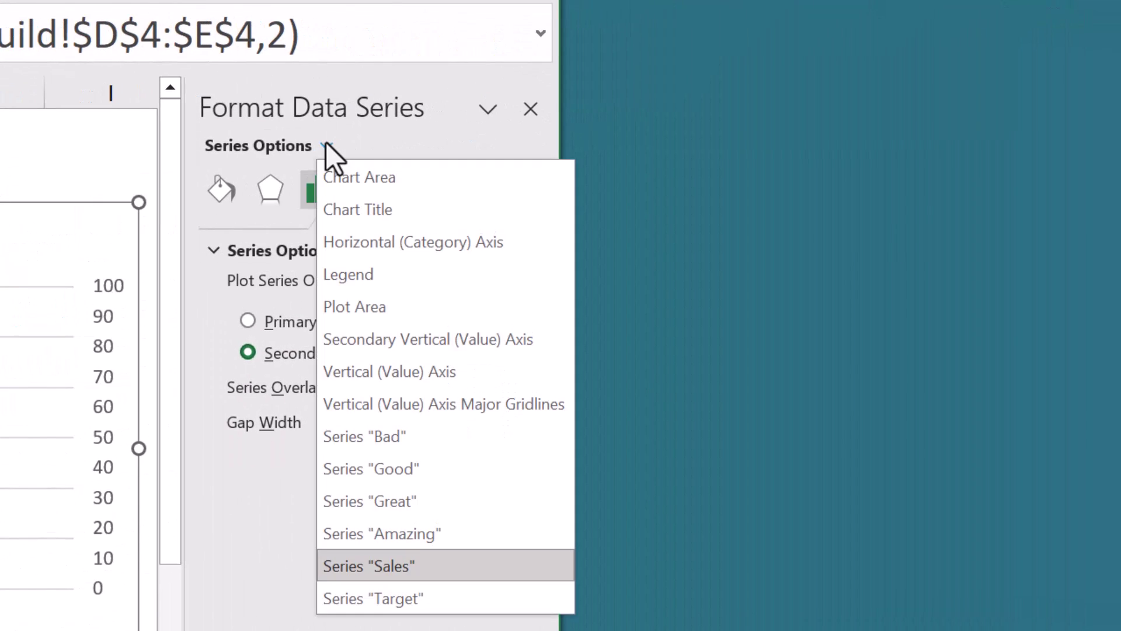
{"action": "left_click", "coordinate": [409, 566]}
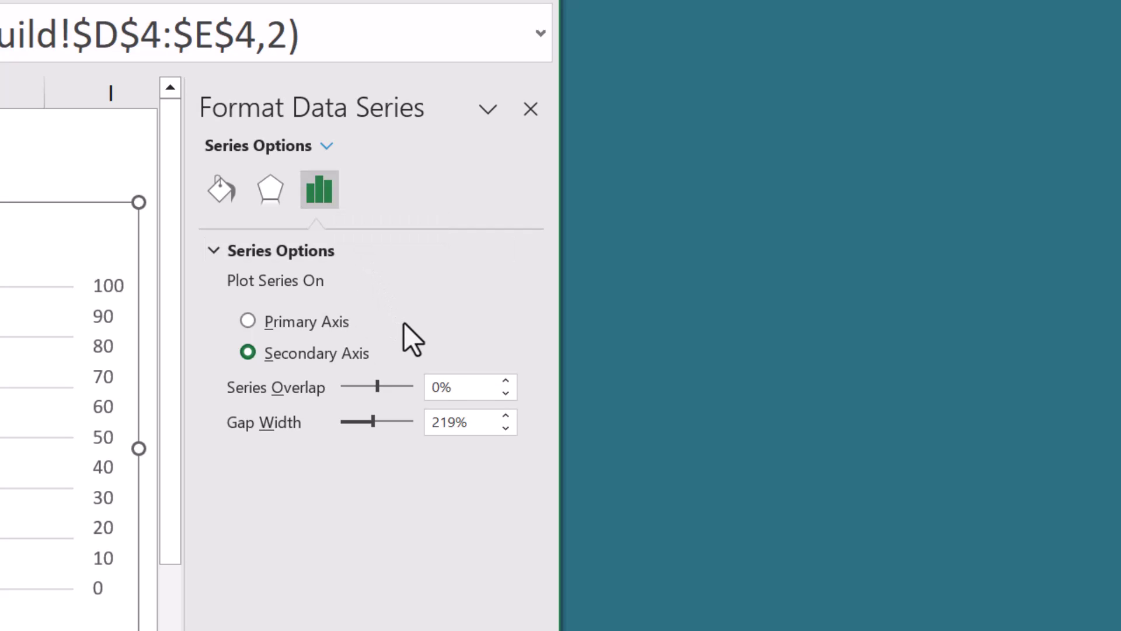
{"action": "left_click", "coordinate": [464, 389]}
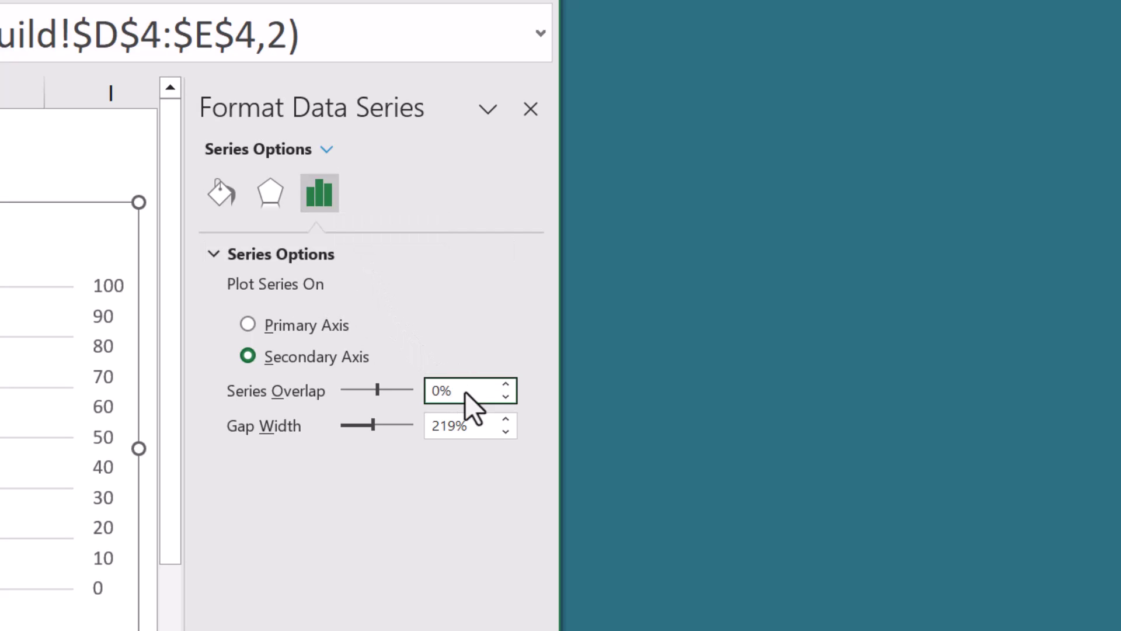
{"action": "left_click_drag", "start_coordinate": [483, 426], "coordinate": [420, 425]}
{"action": "type", "text": "400"}
{"action": "key", "text": "Return"}
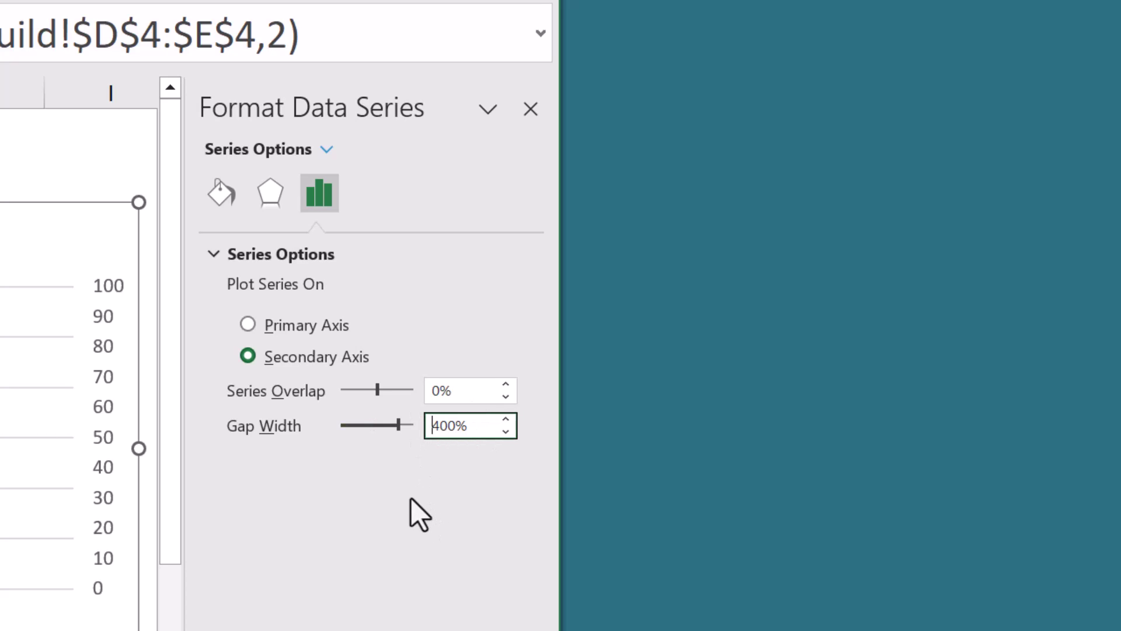
Give the Sales bars a solid black fill.
{"action": "left_click", "coordinate": [228, 193]}
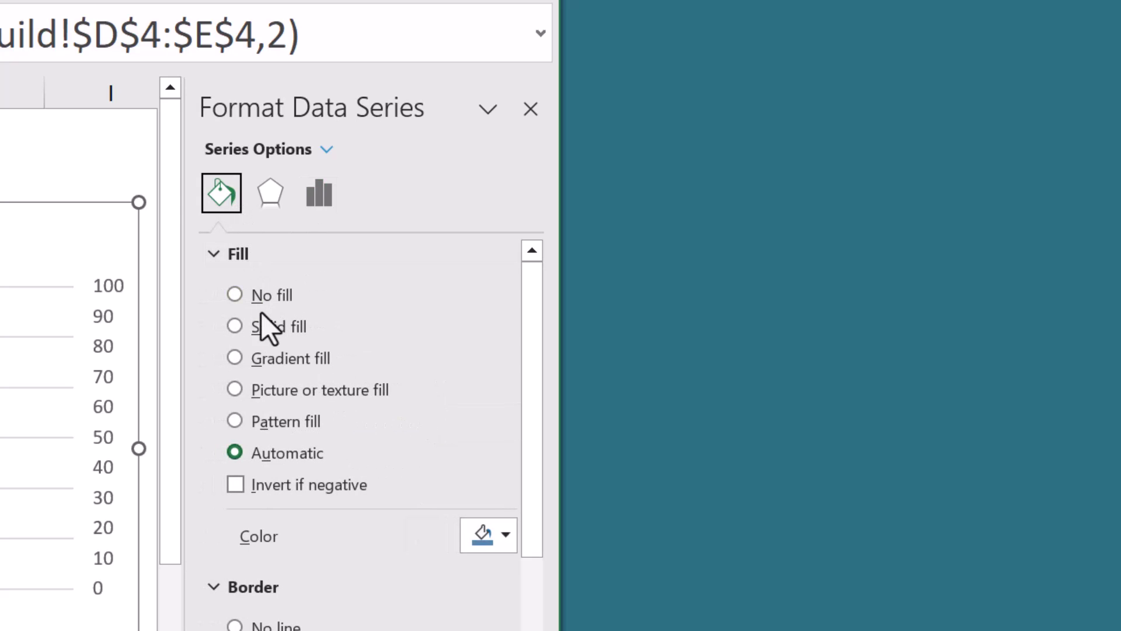
{"action": "left_click", "coordinate": [235, 332]}
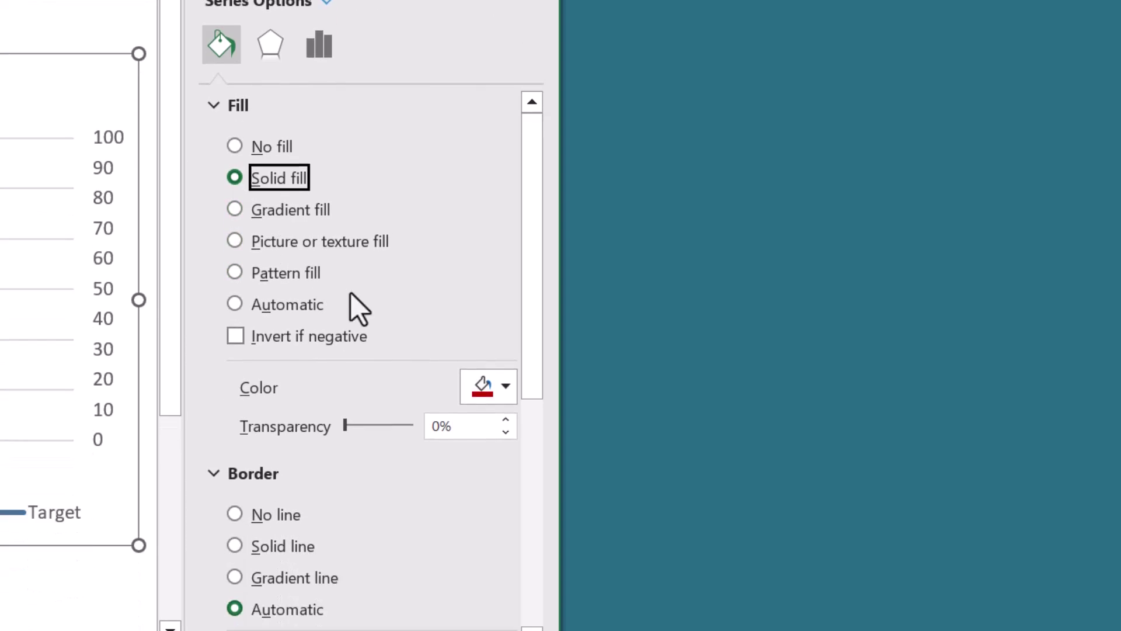
{"action": "left_click", "coordinate": [483, 314]}
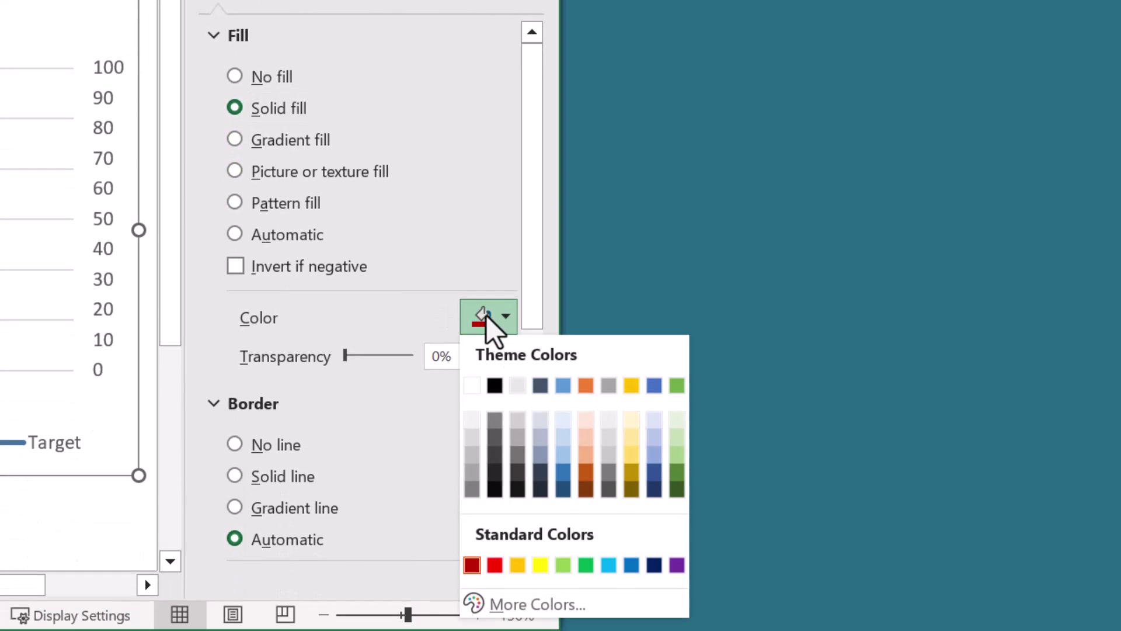
{"action": "left_click", "coordinate": [494, 388]}
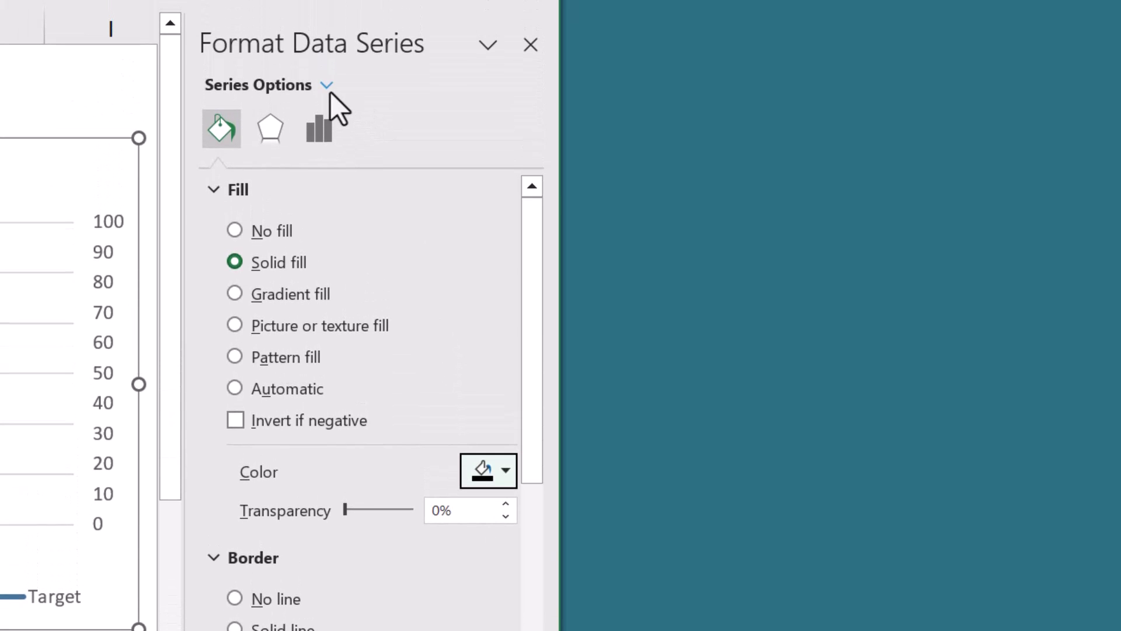
Remove the Target line and give it built-in dash markers of size 25.
{"action": "left_click", "coordinate": [327, 86]}
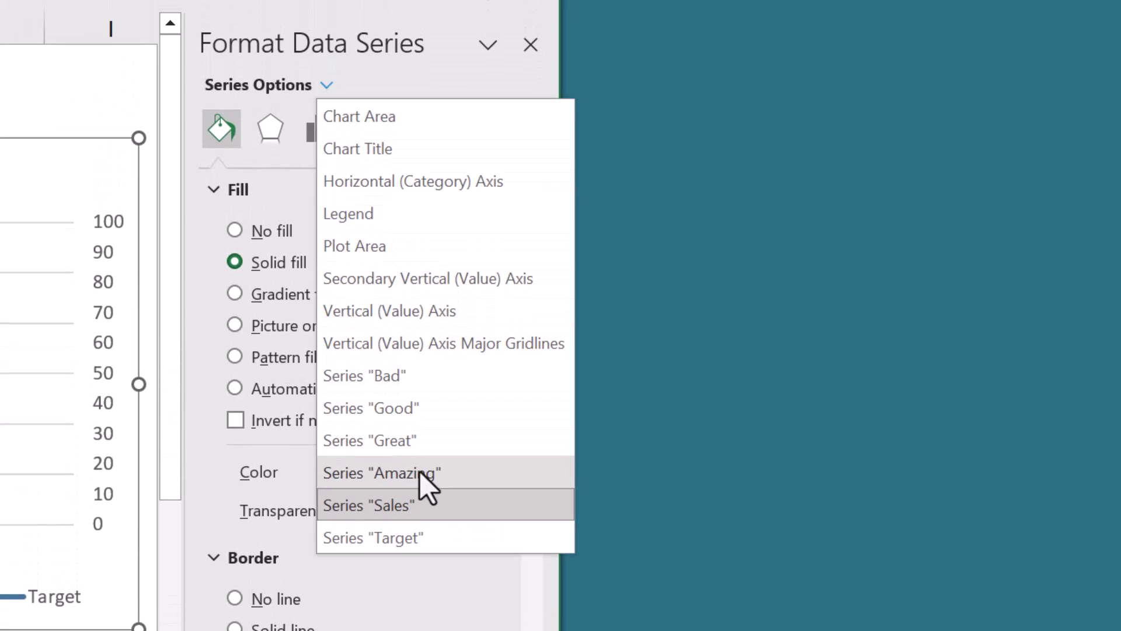
{"action": "left_click", "coordinate": [432, 539]}
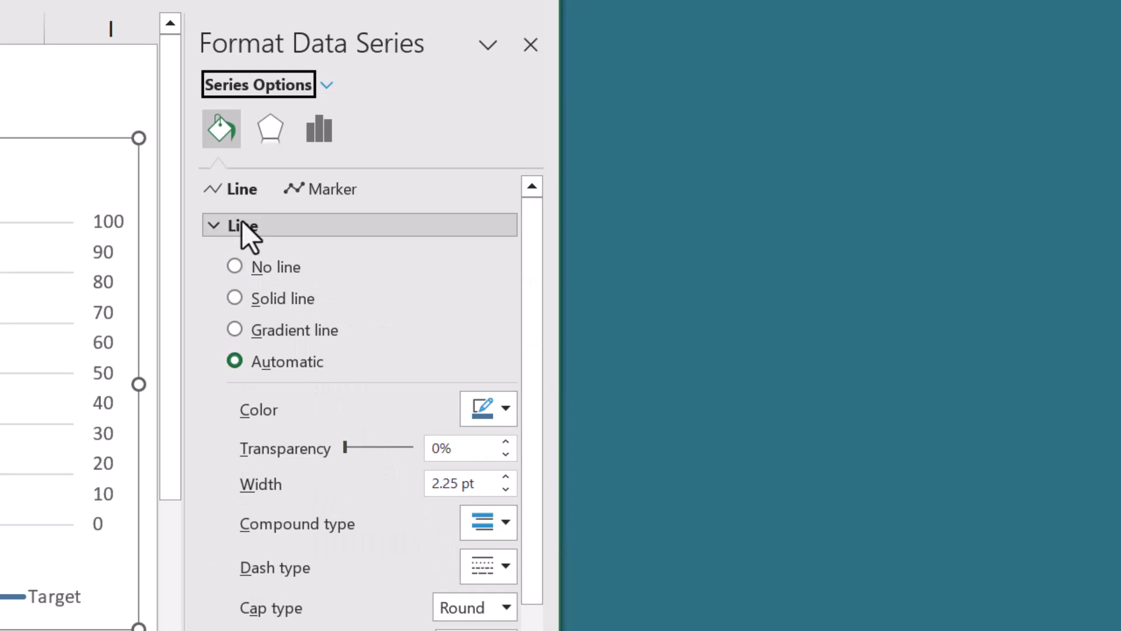
{"action": "left_click", "coordinate": [235, 267]}
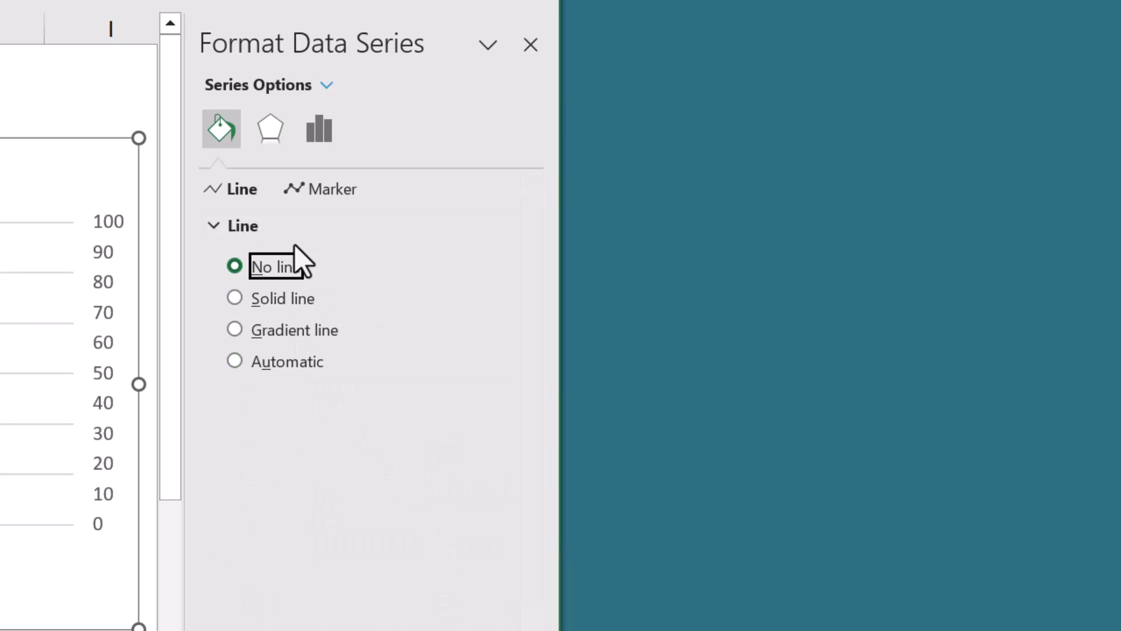
{"action": "left_click", "coordinate": [352, 188]}
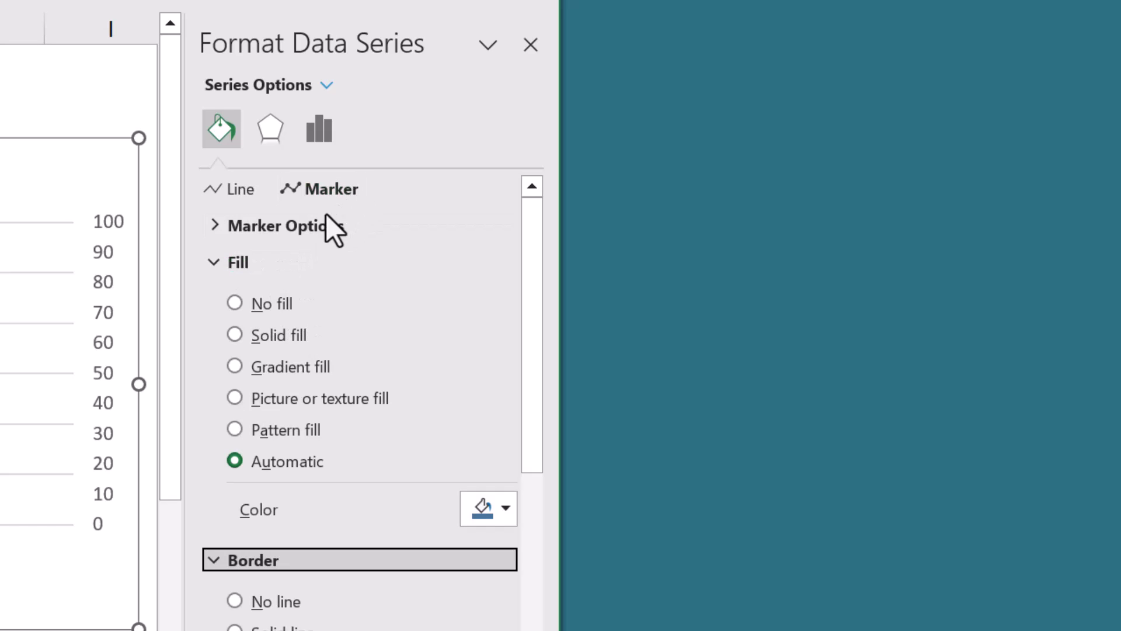
{"action": "left_click", "coordinate": [313, 225]}
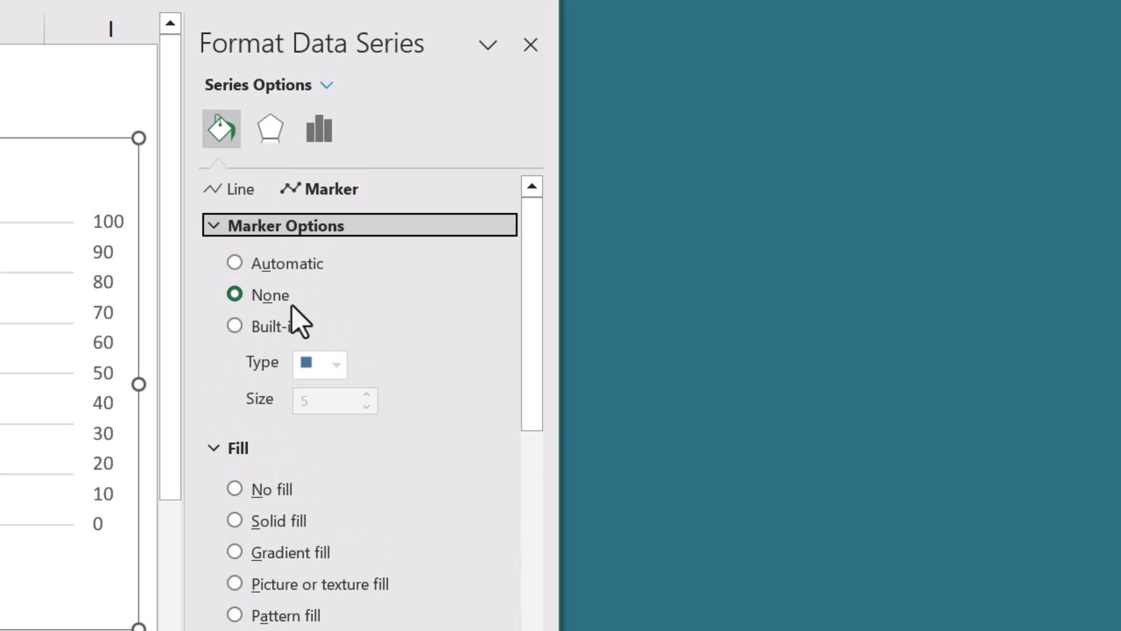
{"action": "left_click", "coordinate": [235, 326]}
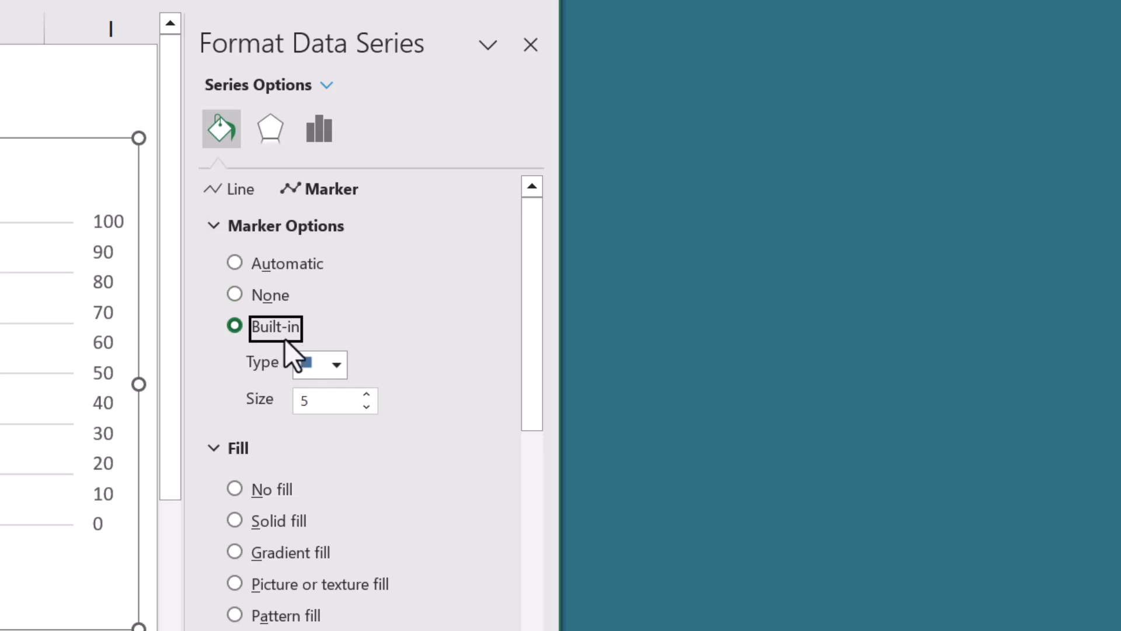
{"action": "left_click", "coordinate": [338, 366]}
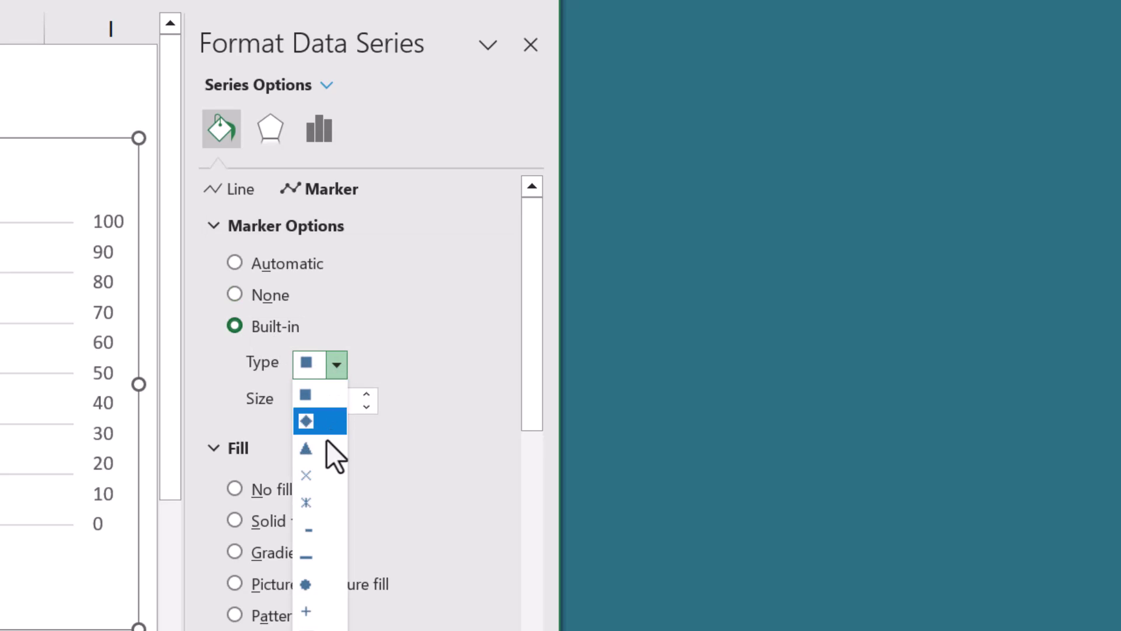
{"action": "left_click", "coordinate": [314, 556]}
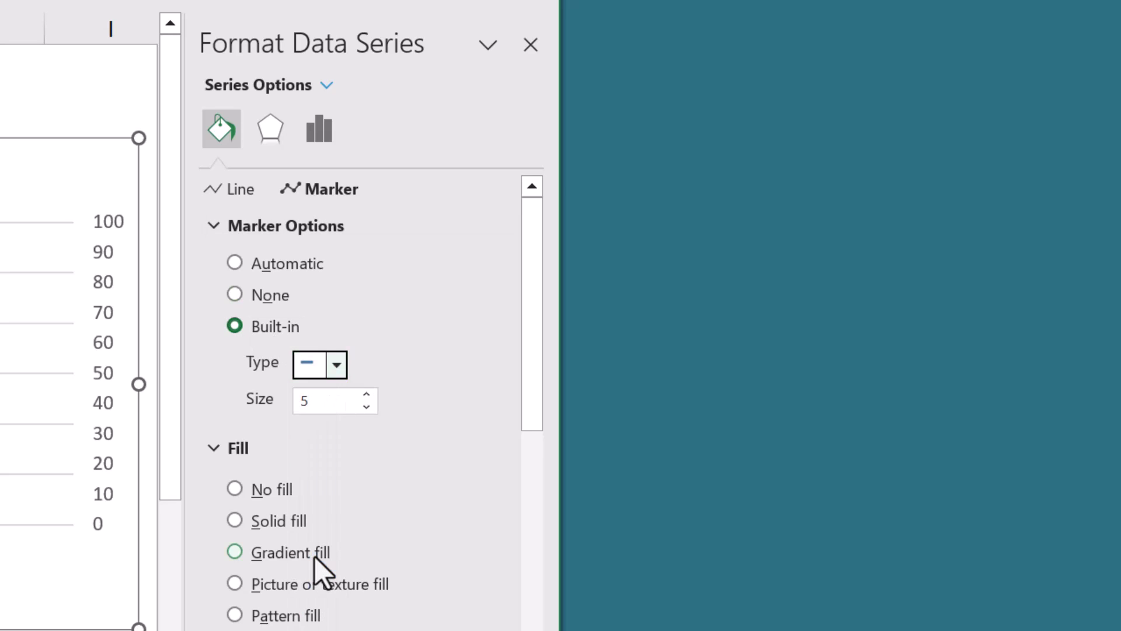
{"action": "left_click", "coordinate": [334, 402]}
{"action": "key", "text": "BackSpace"}
{"action": "type", "text": "25"}
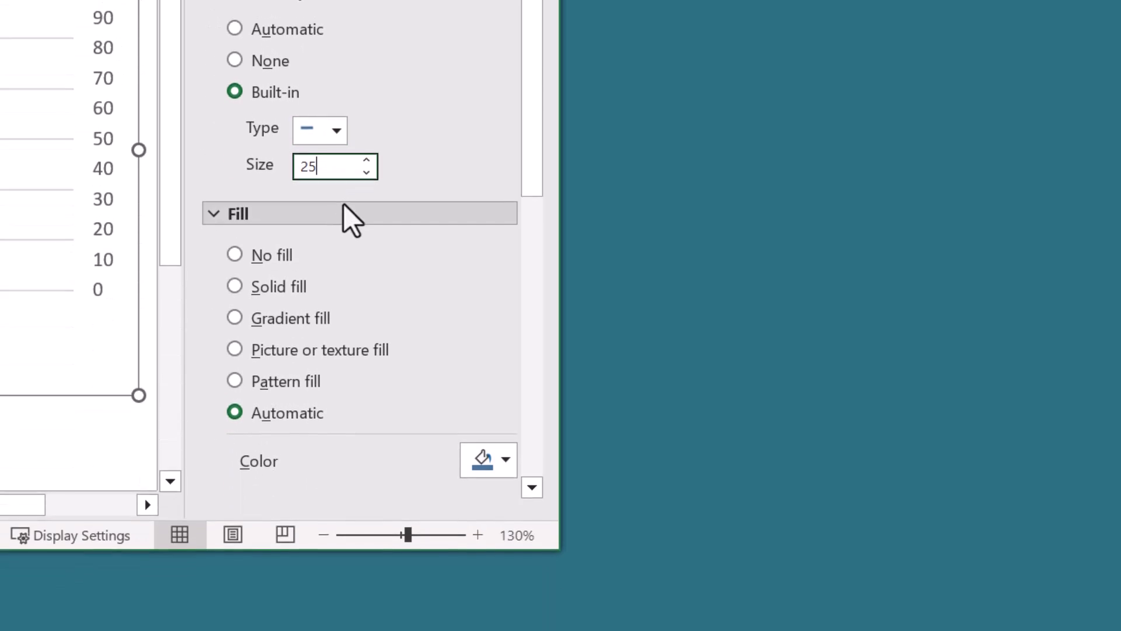
Fill the target markers solid dark red with no border.
{"action": "left_click", "coordinate": [236, 267]}
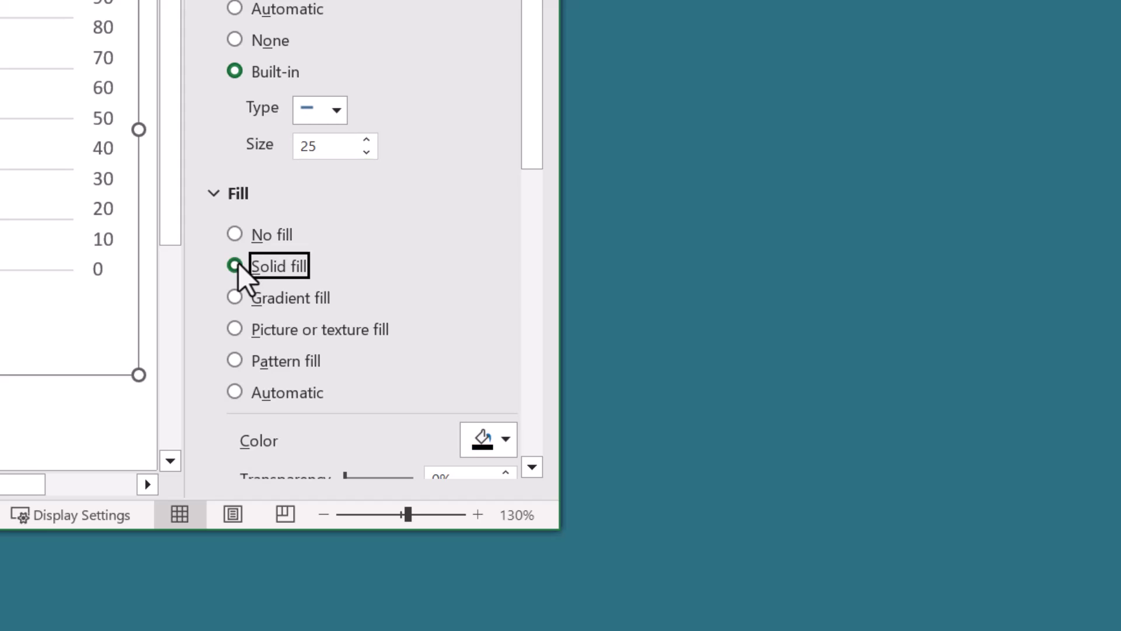
{"action": "scroll", "coordinate": [432, 374], "scroll_direction": "down", "scroll_amount": 2}
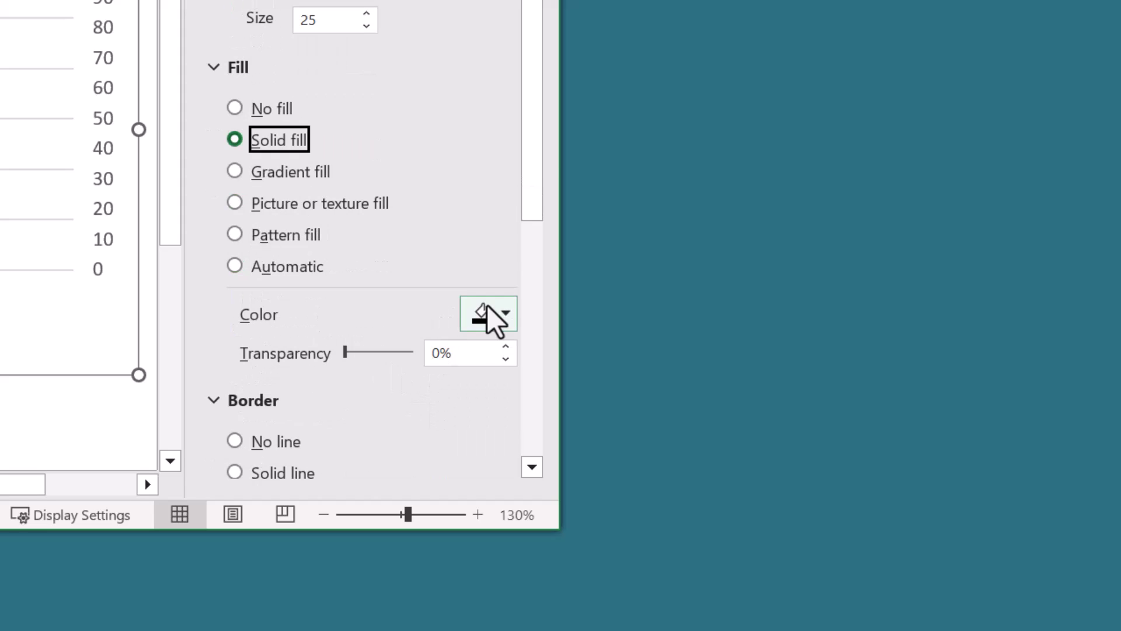
{"action": "left_click", "coordinate": [493, 318]}
{"action": "left_click", "coordinate": [472, 562]}
{"action": "scroll", "coordinate": [426, 467], "scroll_direction": "down", "scroll_amount": 2}
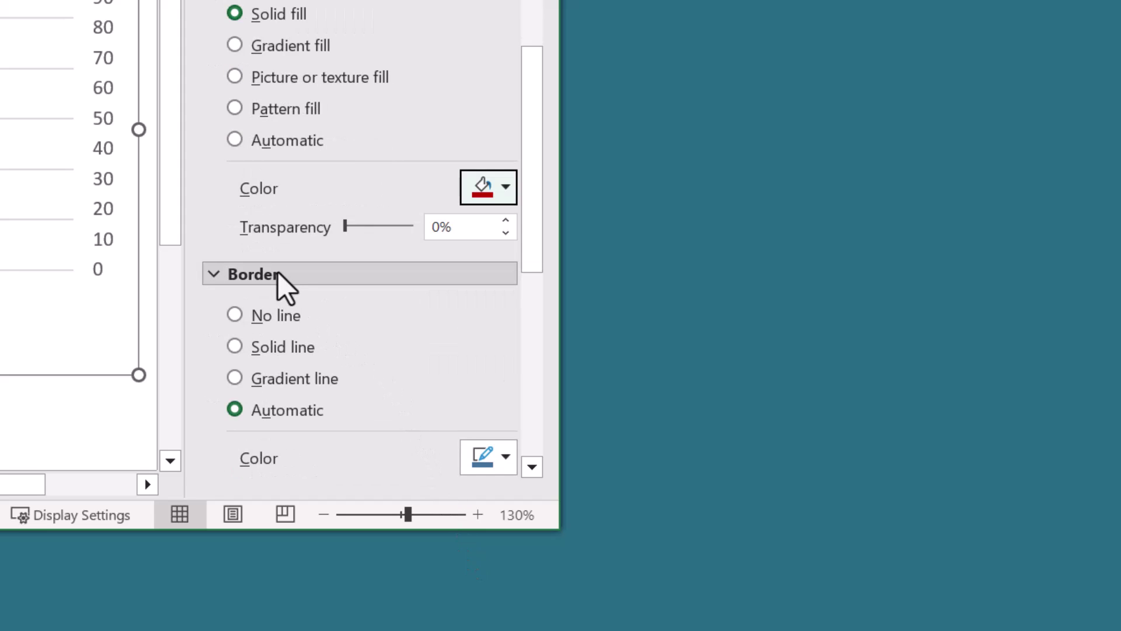
{"action": "left_click", "coordinate": [240, 315]}
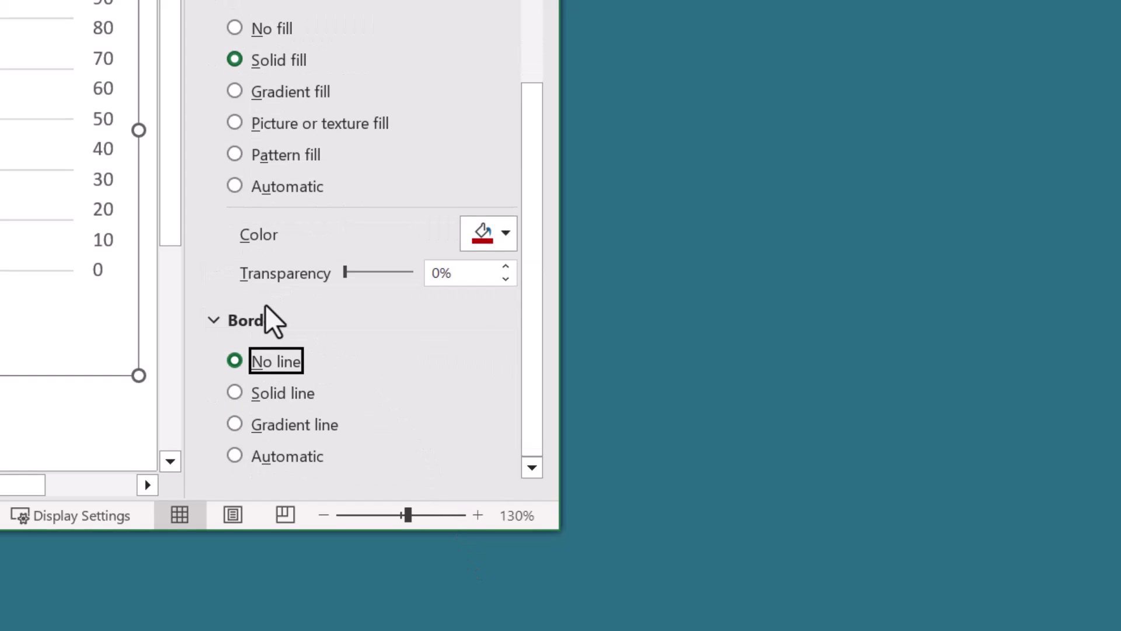
Set the Good series gap width to 100%, keeping series overlap at 100%.
{"action": "left_click", "coordinate": [327, 79]}
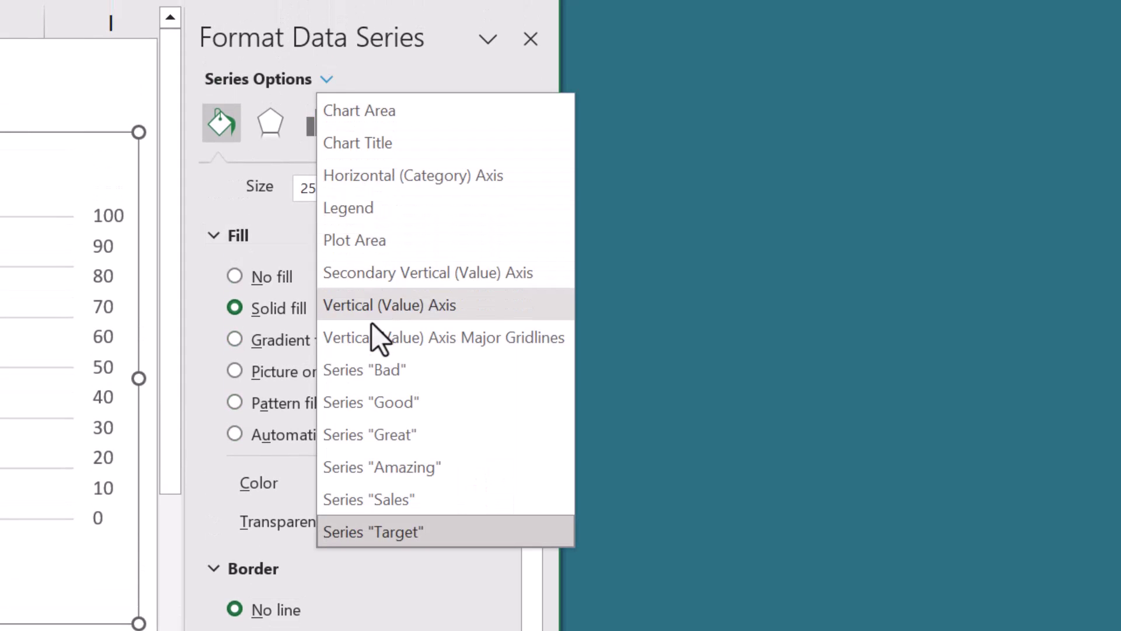
{"action": "left_click", "coordinate": [393, 404]}
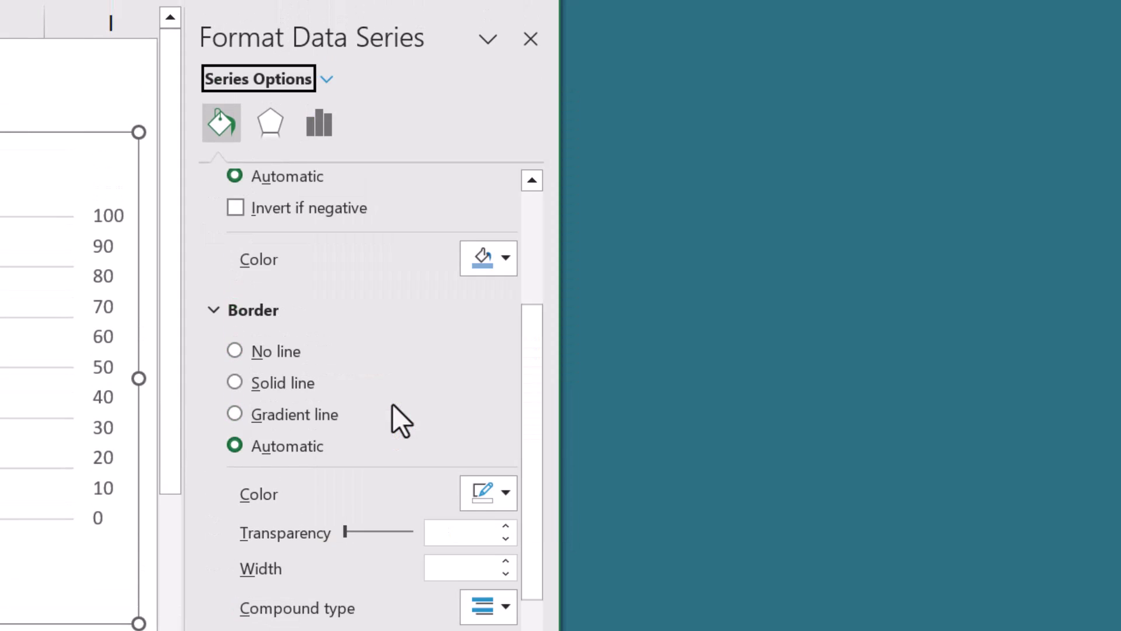
{"action": "left_click", "coordinate": [325, 128]}
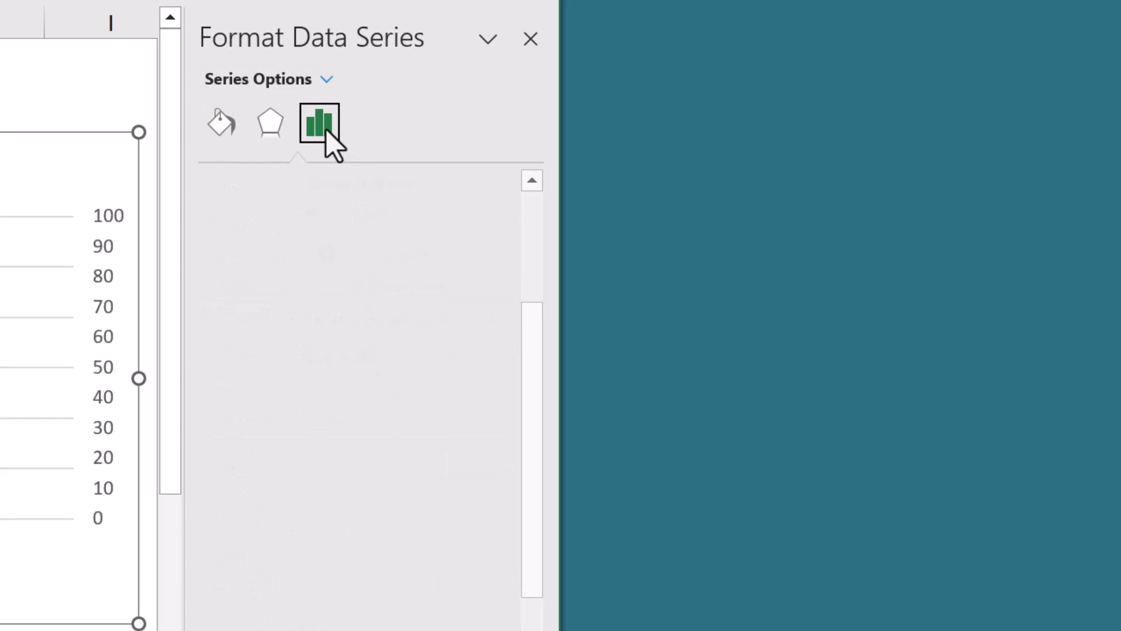
{"action": "double_click", "coordinate": [457, 363]}
{"action": "type", "text": "100"}
{"action": "key", "text": "Return"}
{"action": "left_click", "coordinate": [473, 321]}
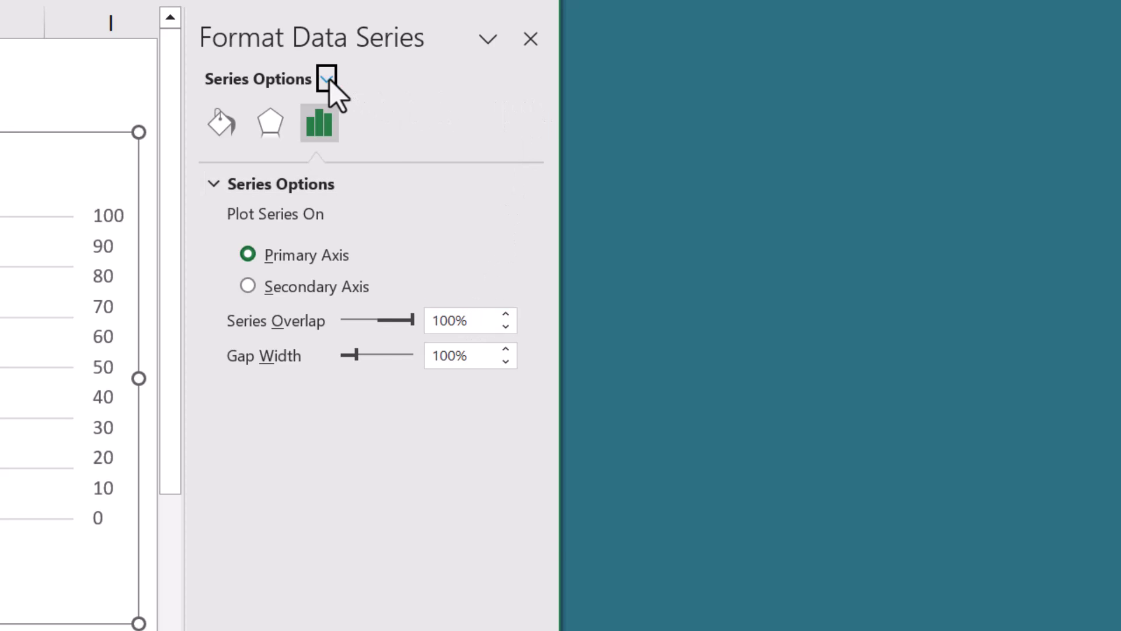
Give the horizontal category axis no fill and no line, then delete the secondary vertical axis.
{"action": "left_click", "coordinate": [326, 79]}
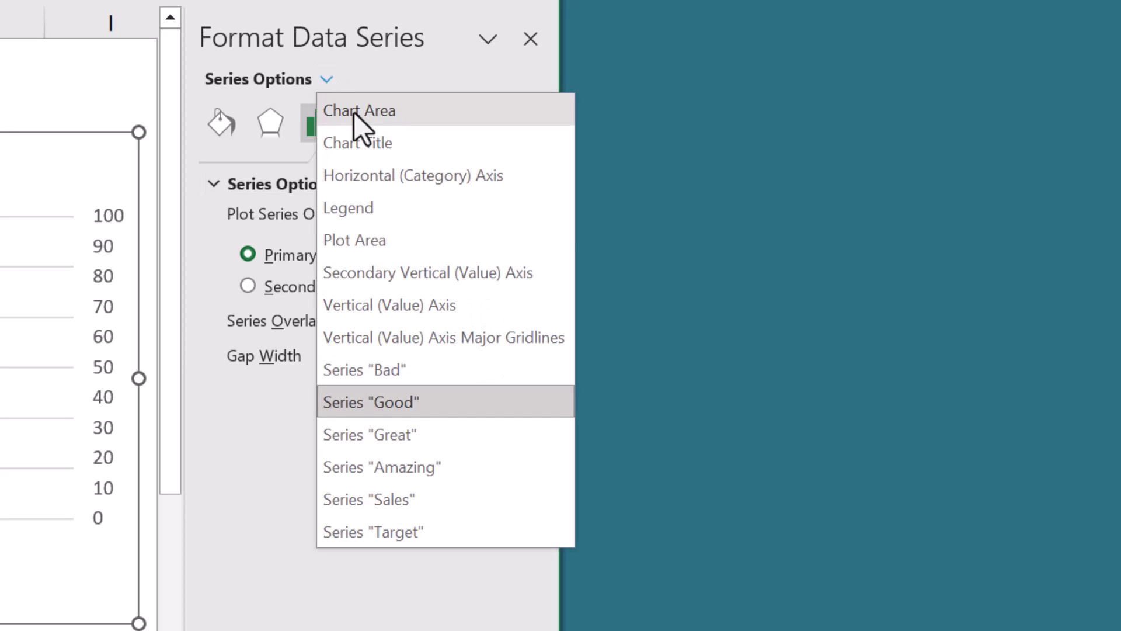
{"action": "left_click", "coordinate": [391, 175]}
{"action": "left_click", "coordinate": [223, 124]}
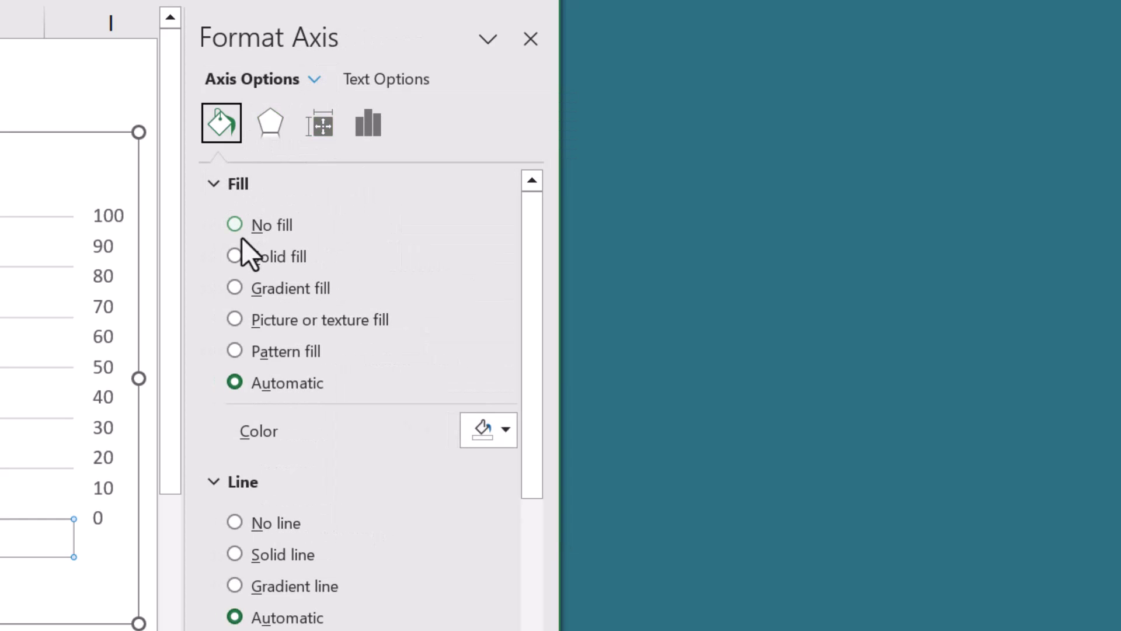
{"action": "left_click", "coordinate": [235, 226]}
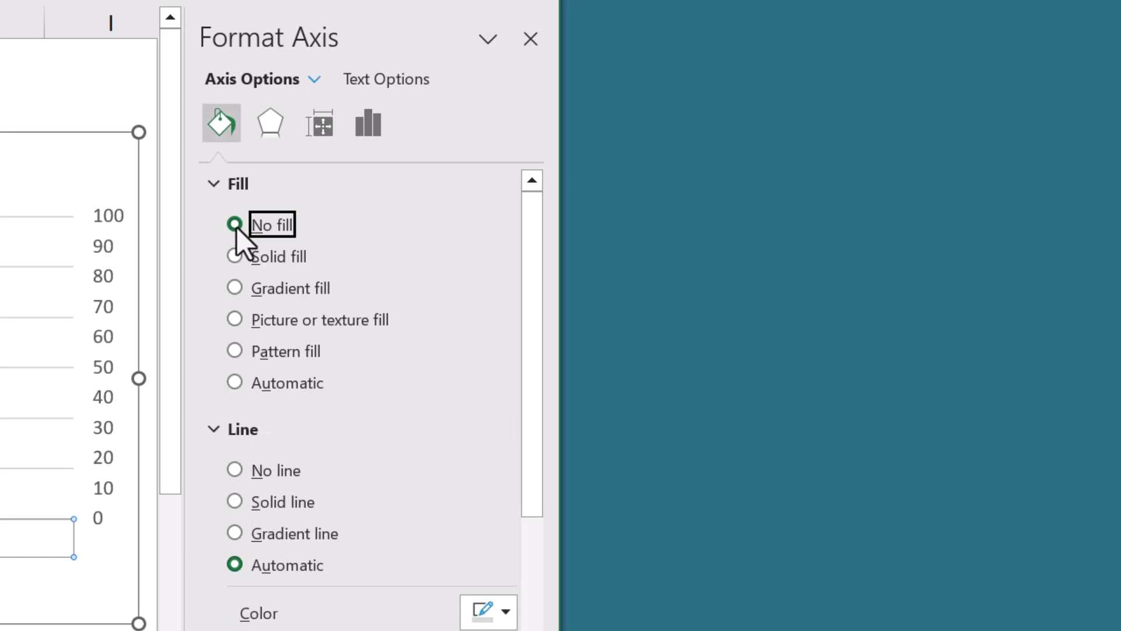
{"action": "left_click", "coordinate": [233, 471]}
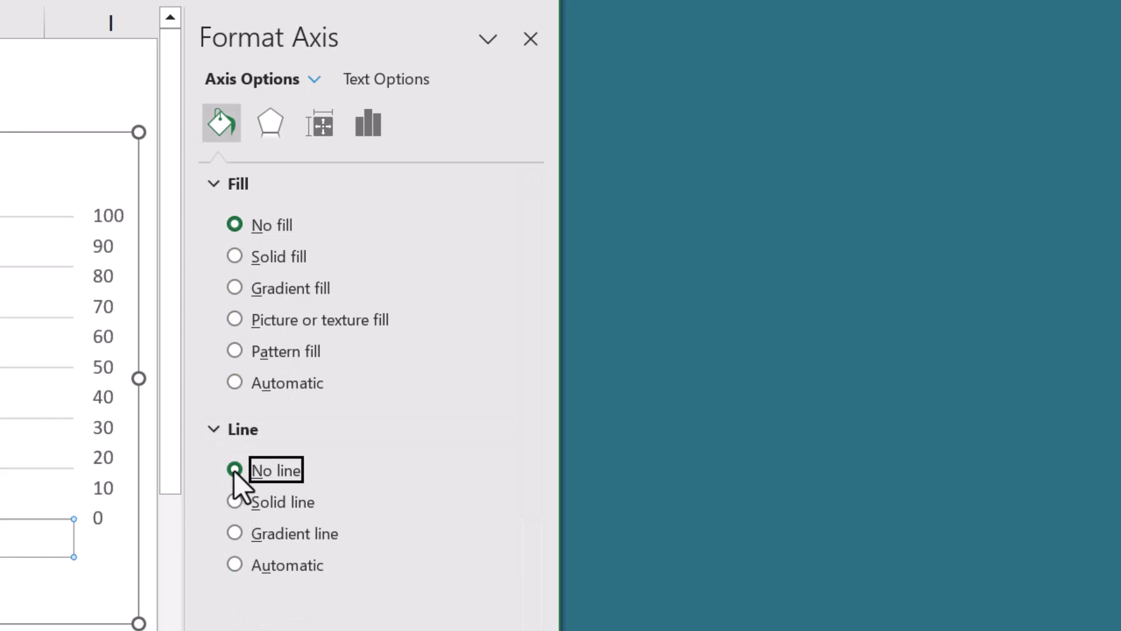
{"action": "left_click", "coordinate": [540, 42]}
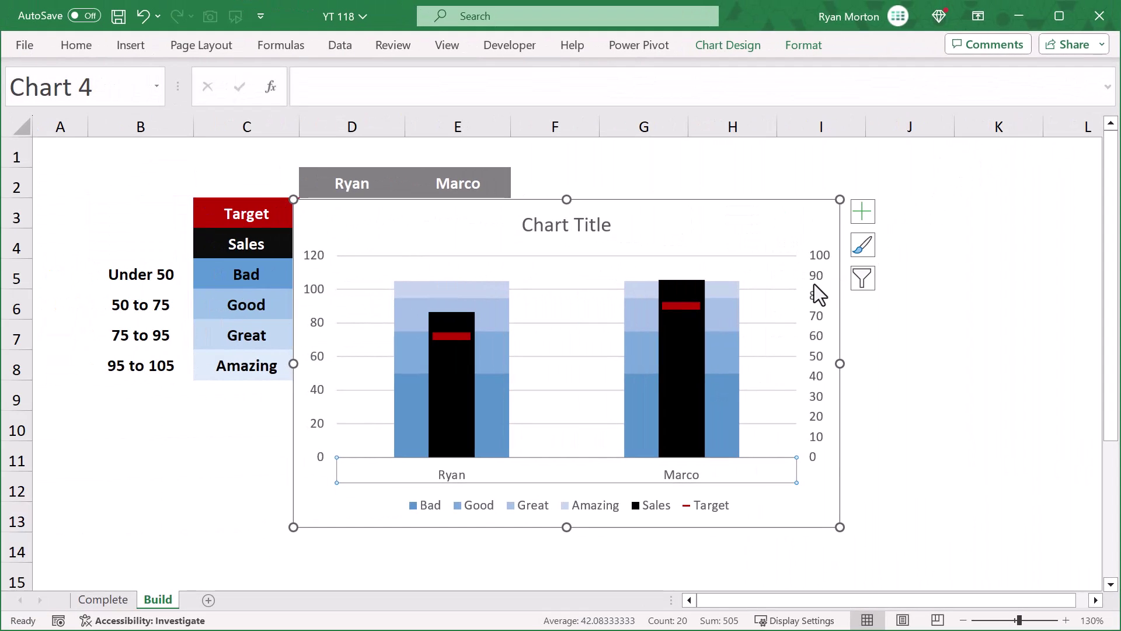
{"action": "left_click", "coordinate": [814, 283]}
{"action": "key", "text": "Delete"}
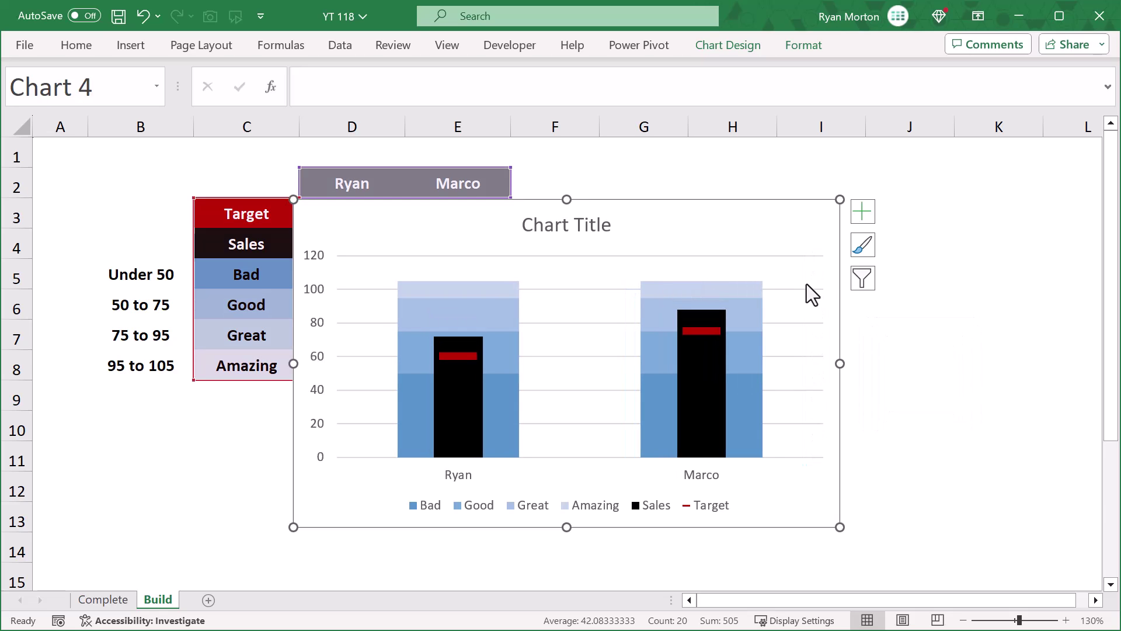
Title the chart 'Sales Performance' and delete the horizontal gridlines.
{"action": "left_click", "coordinate": [582, 225]}
{"action": "triple_click", "coordinate": [583, 225]}
{"action": "type", "text": "Sales Per"}
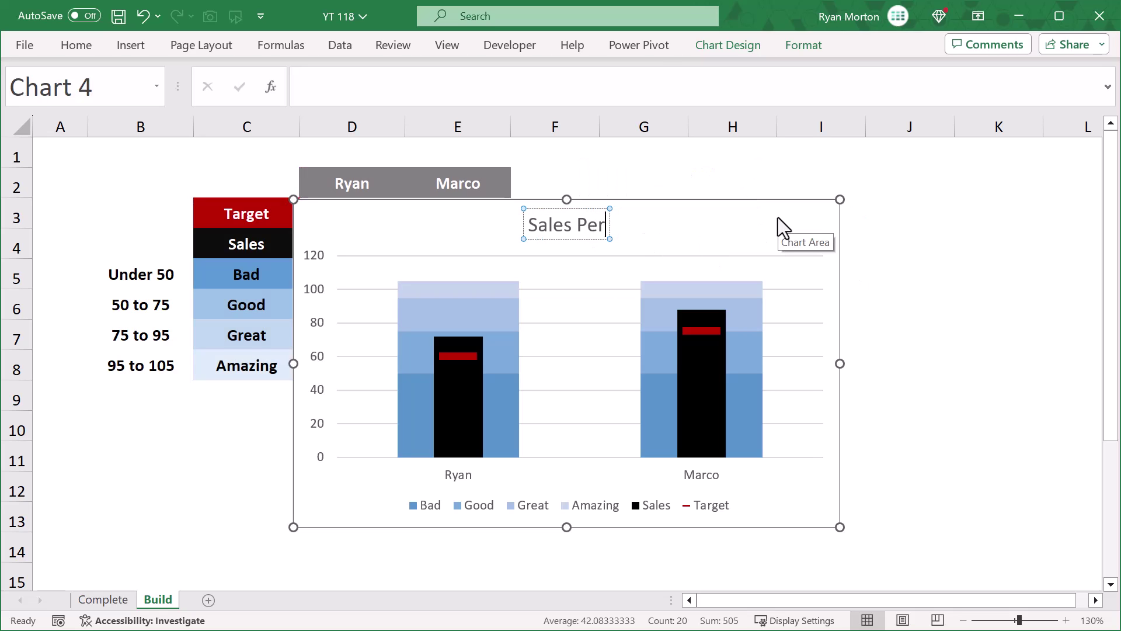
{"action": "type", "text": "formance"}
{"action": "left_click", "coordinate": [746, 233]}
{"action": "left_click", "coordinate": [791, 289]}
{"action": "key", "text": "Delete"}
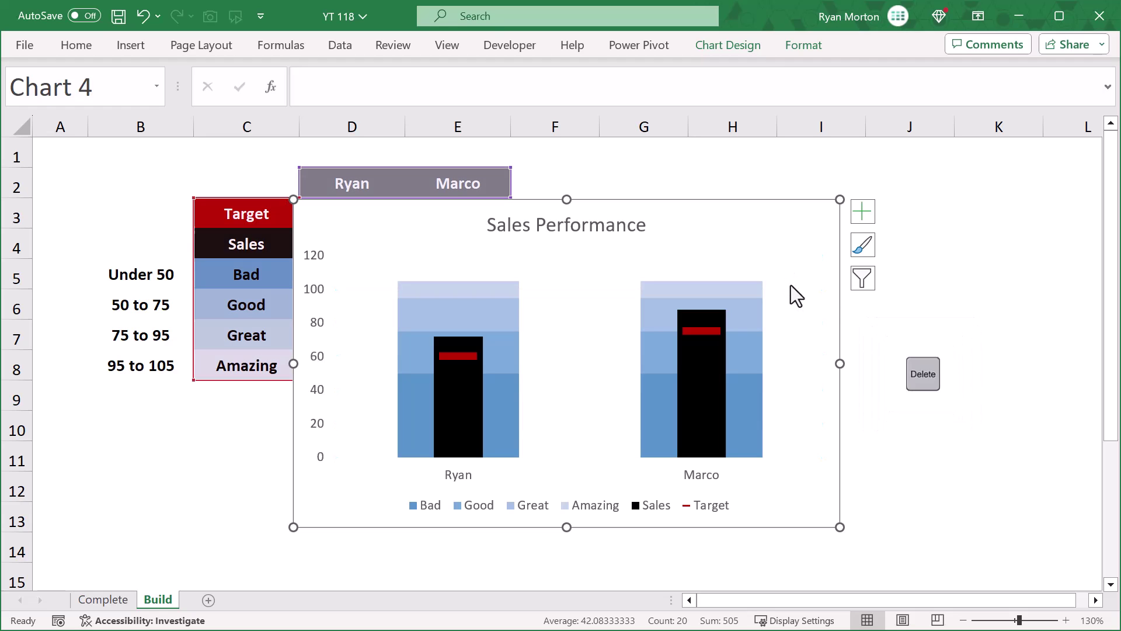
Position the legend on the right of the chart.
{"action": "left_click", "coordinate": [861, 209]}
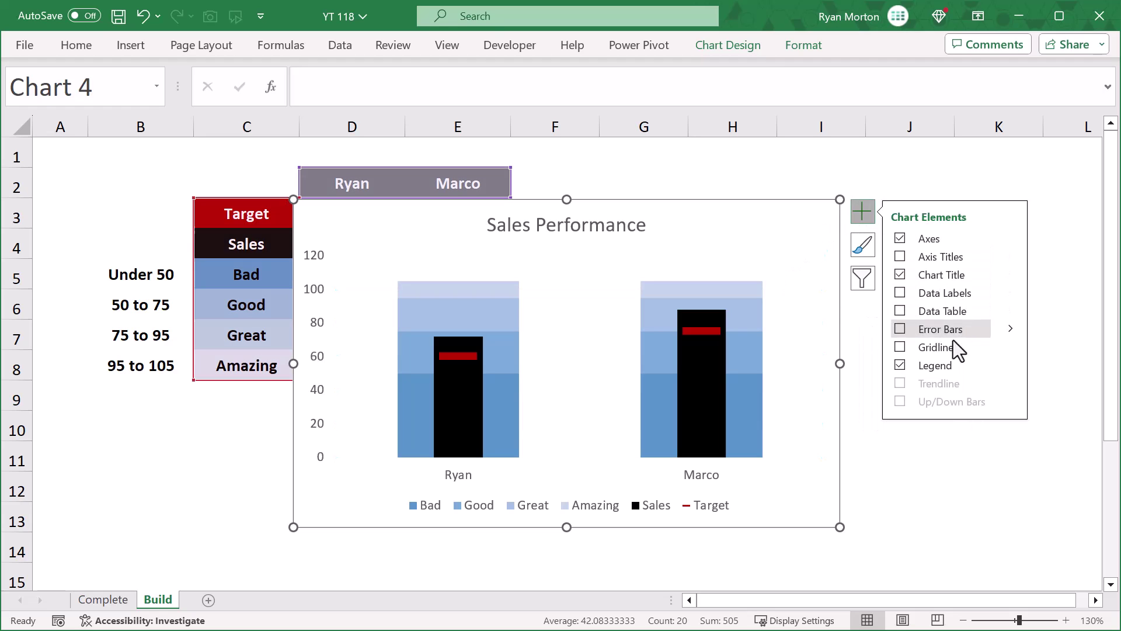
{"action": "left_click", "coordinate": [1011, 362]}
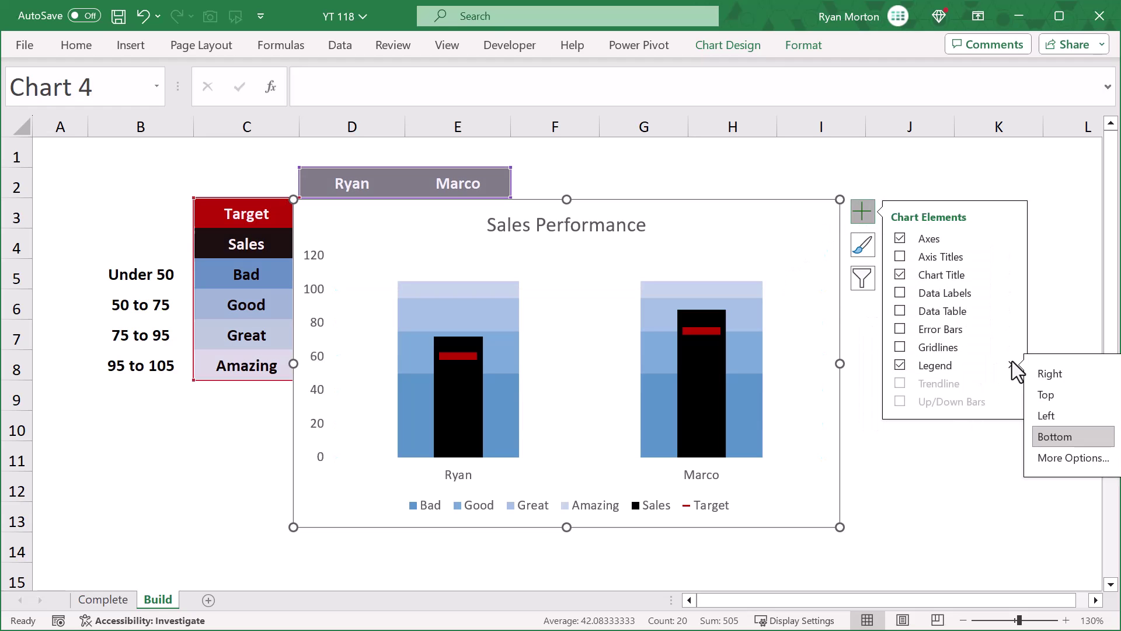
{"action": "left_click", "coordinate": [1051, 376]}
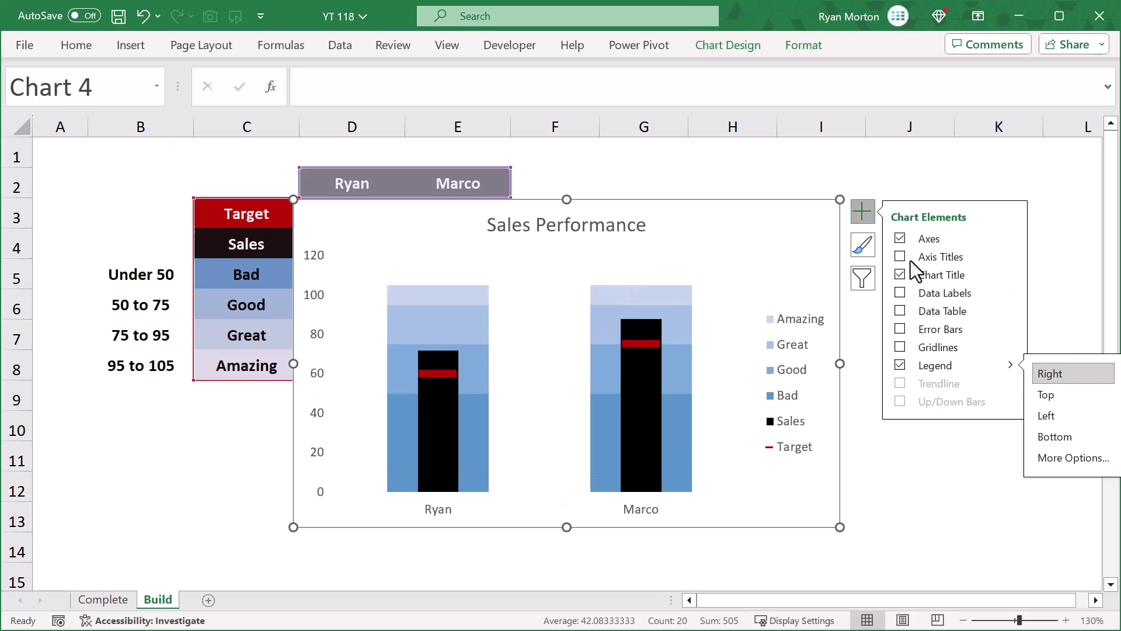
{"action": "left_click", "coordinate": [864, 217]}
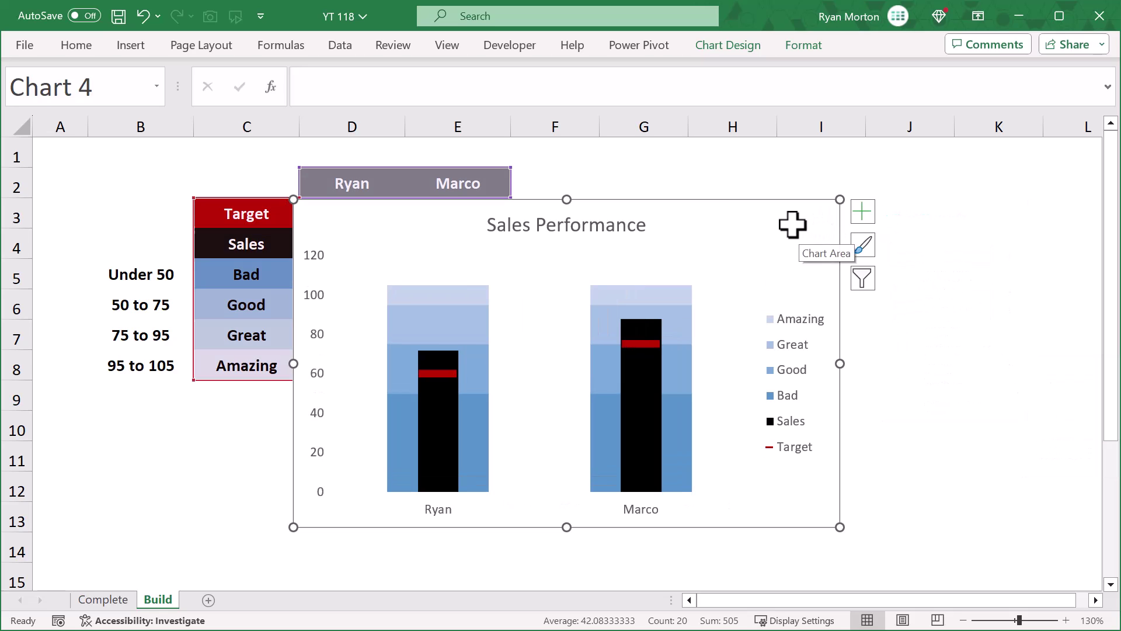
Set the chart outline to No Outline, shrink the chart and move it beside the data table.
{"action": "left_click", "coordinate": [804, 49]}
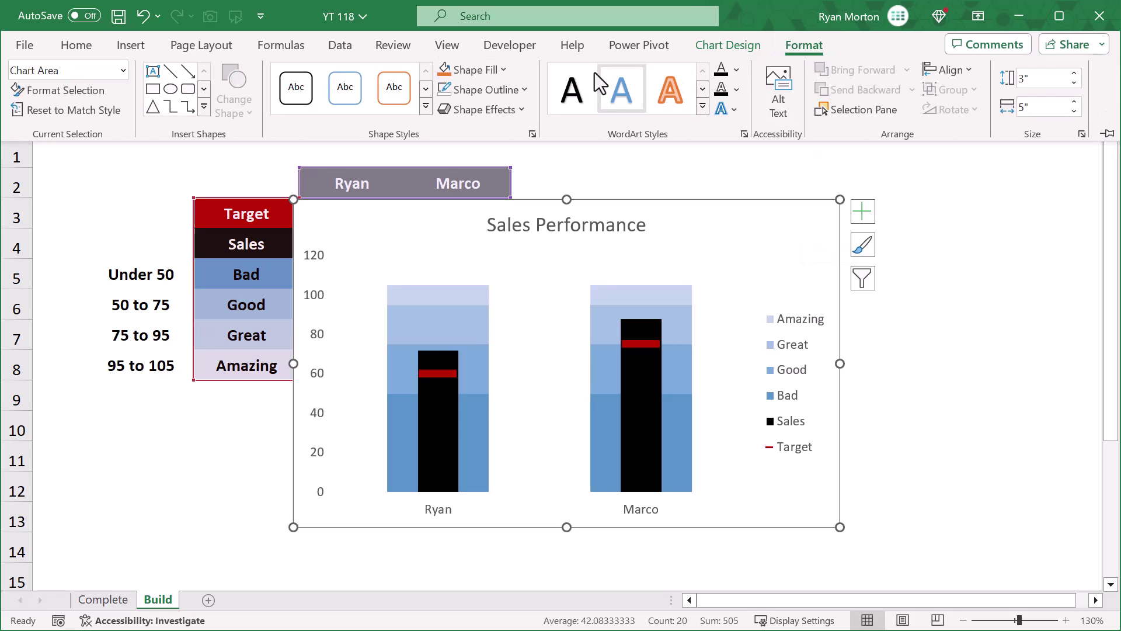
{"action": "left_click", "coordinate": [495, 90]}
{"action": "left_click", "coordinate": [489, 307]}
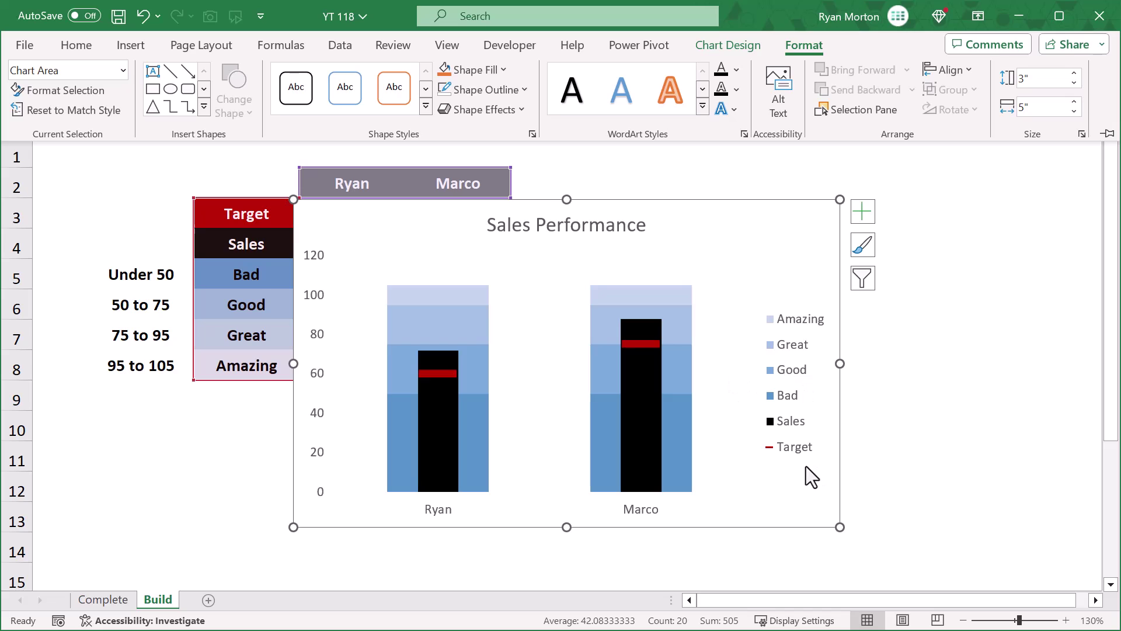
{"action": "key", "text": "ctrl+F1"}
{"action": "left_click_drag", "start_coordinate": [840, 527], "coordinate": [618, 519]}
{"action": "left_click_drag", "start_coordinate": [570, 245], "coordinate": [852, 226]}
{"action": "left_click", "coordinate": [262, 433]}
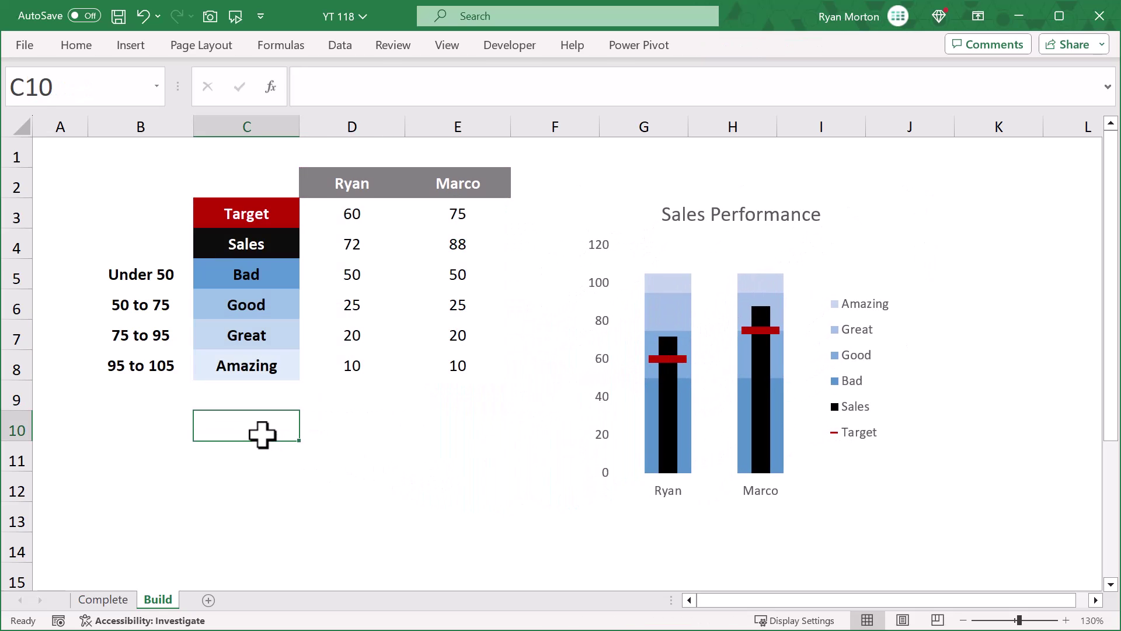